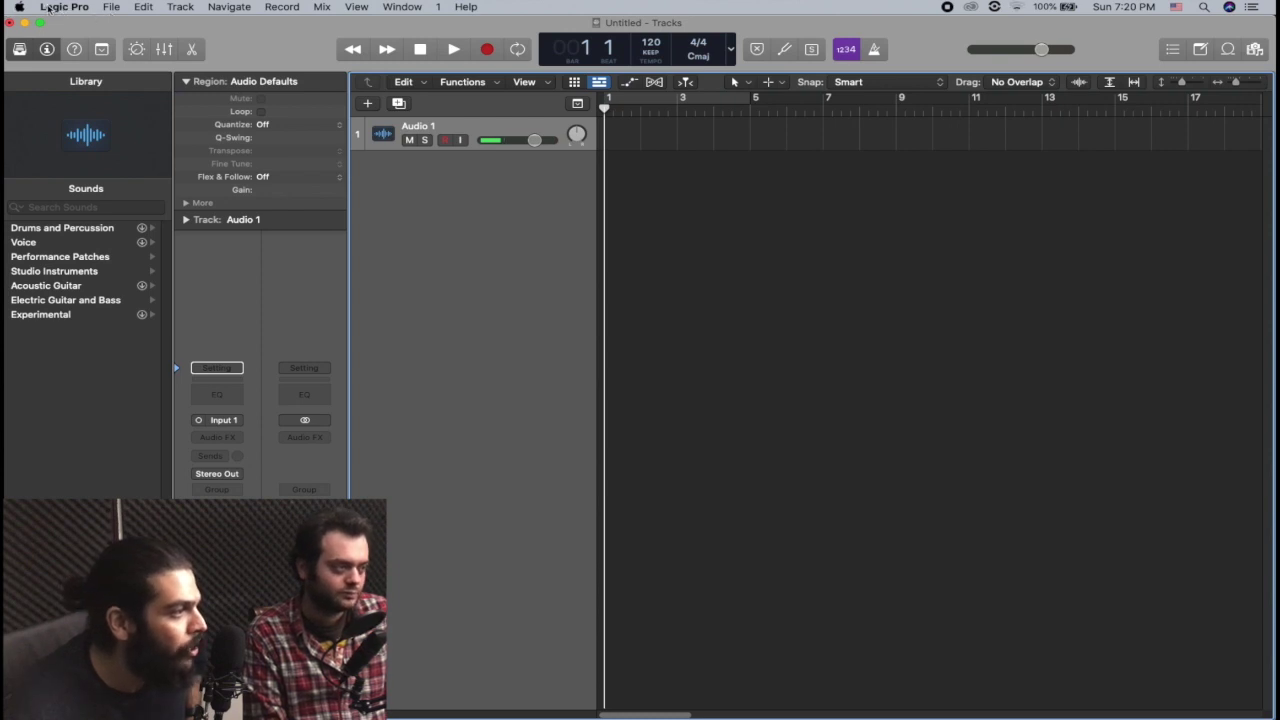
View the program's version information and close the About window
{"action": "left_click", "coordinate": [63, 8]}
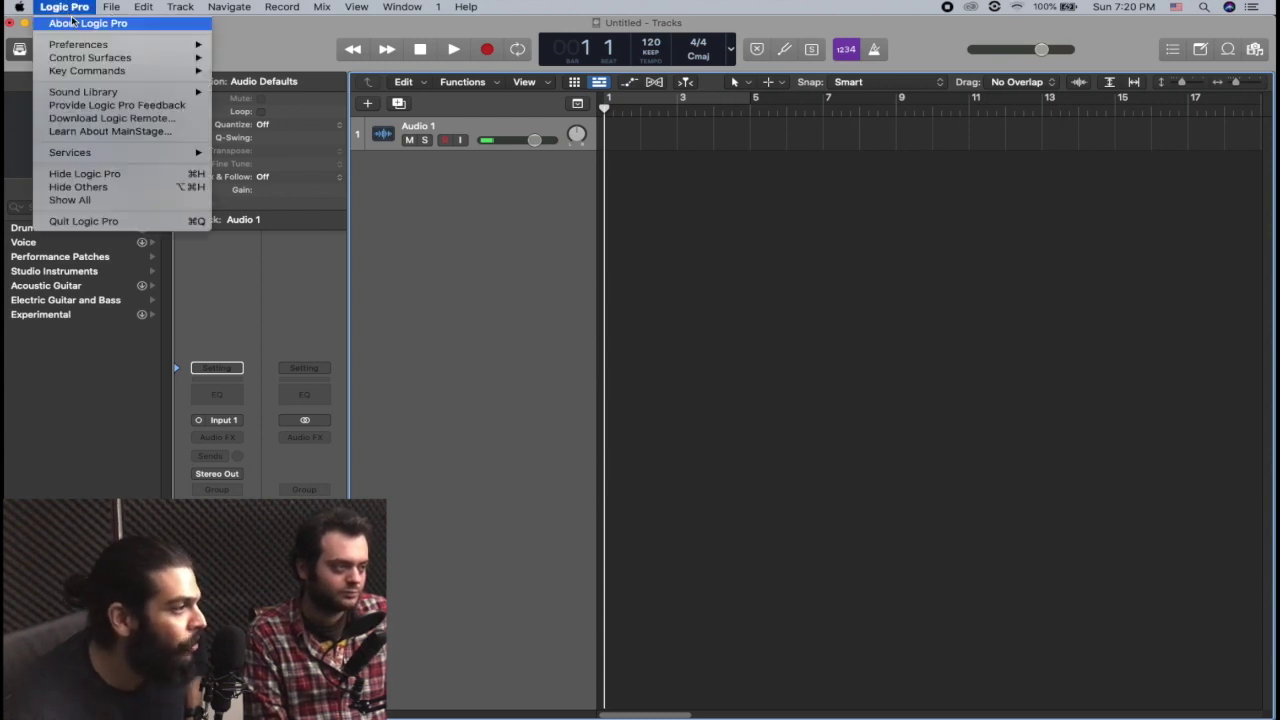
{"action": "left_click", "coordinate": [72, 22]}
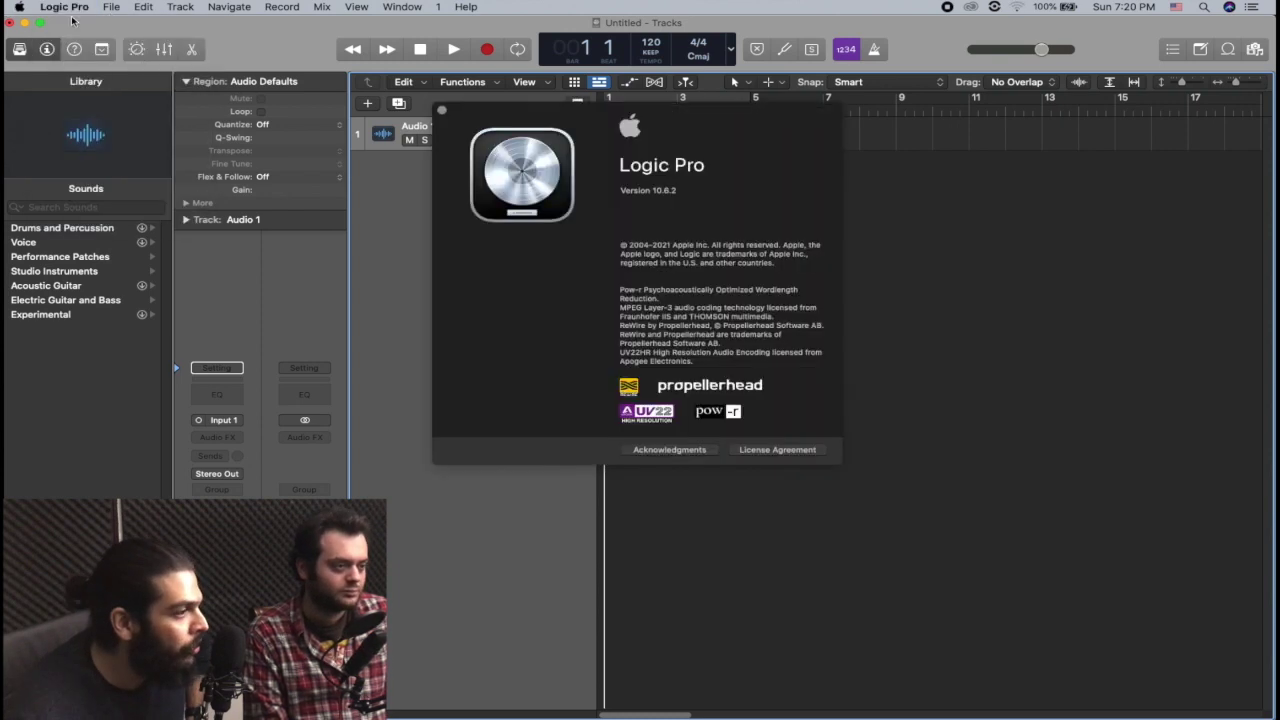
{"action": "left_click", "coordinate": [442, 110]}
Open the general preferences and examine the startup action choices under project handling
{"action": "left_click", "coordinate": [63, 6]}
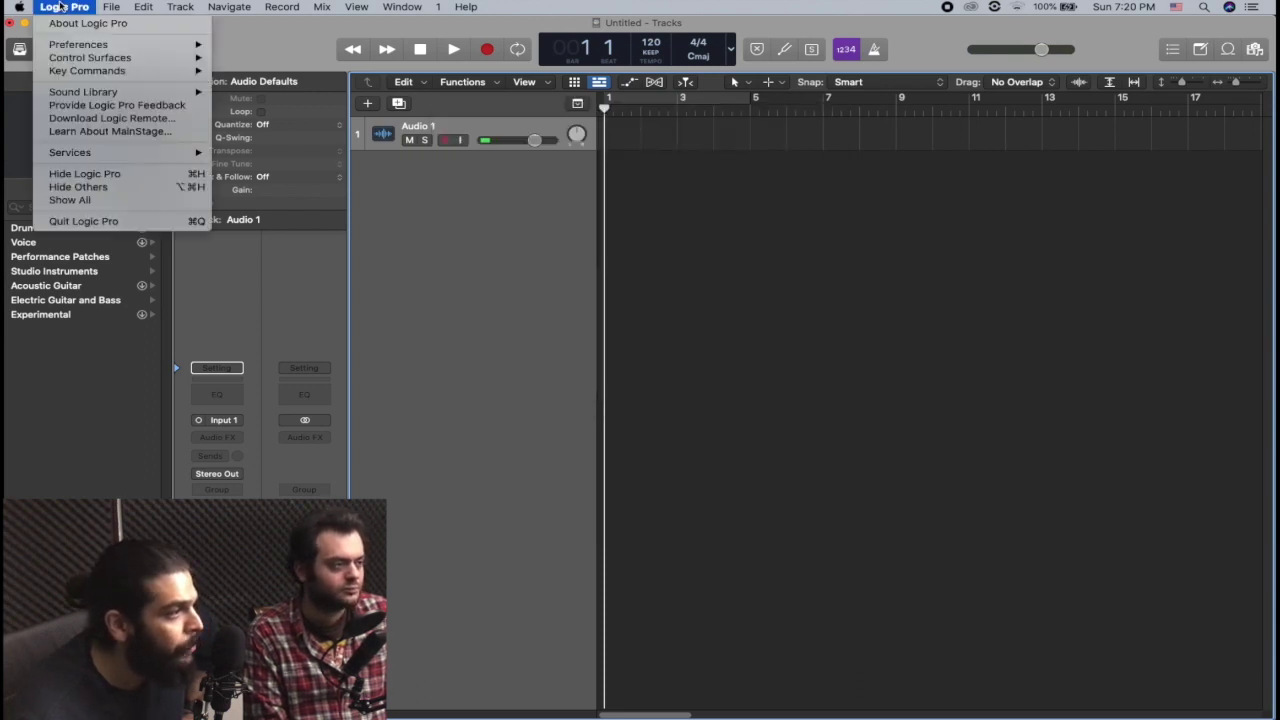
{"action": "mouse_move", "coordinate": [110, 51]}
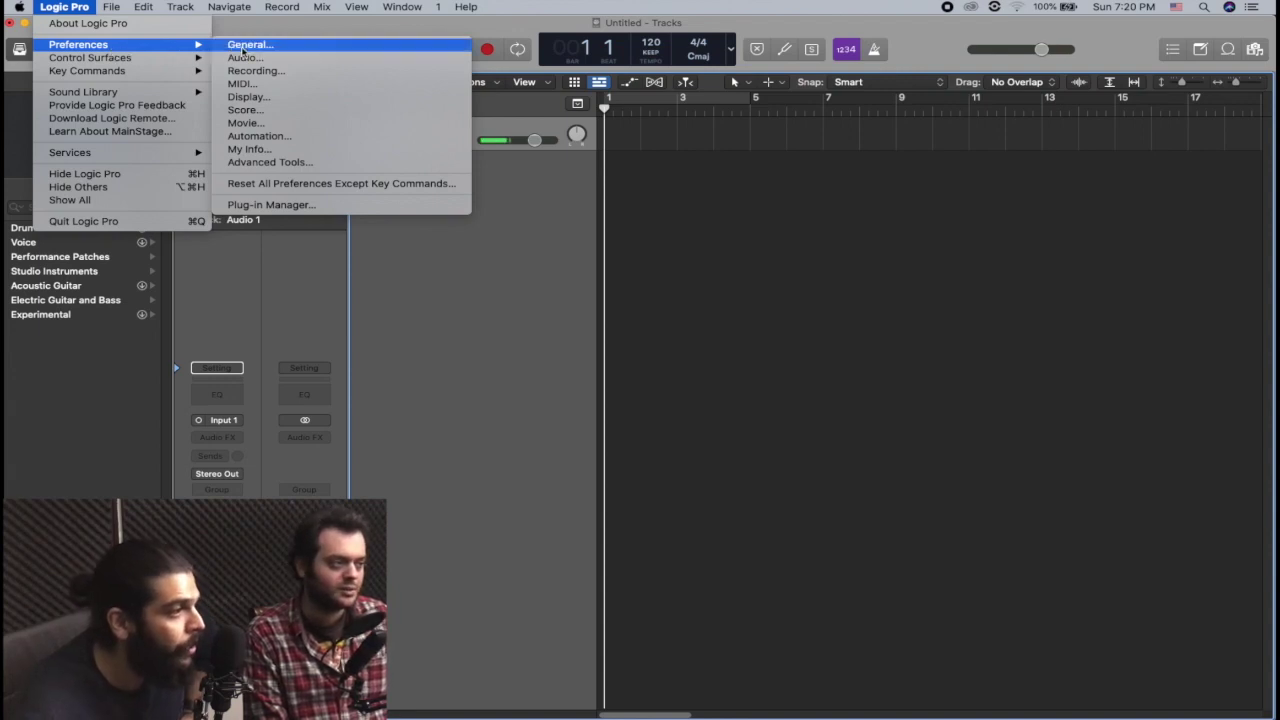
{"action": "left_click", "coordinate": [295, 46]}
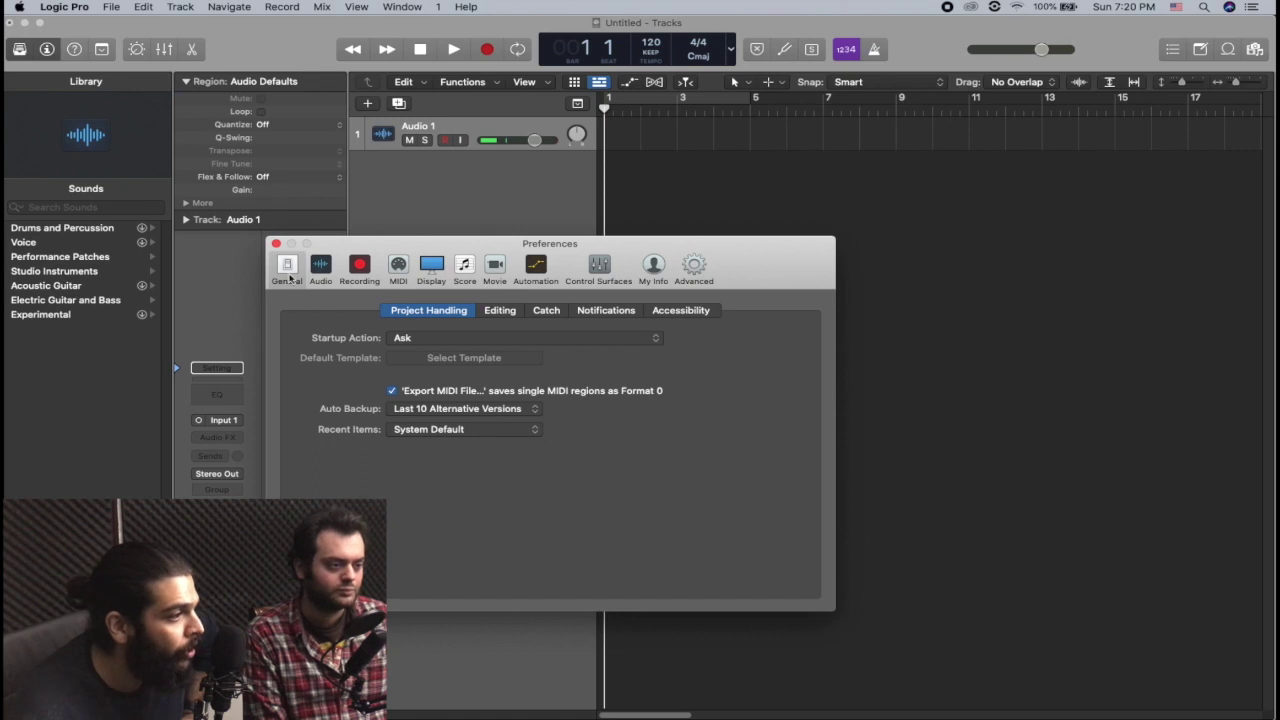
{"action": "left_click", "coordinate": [459, 340]}
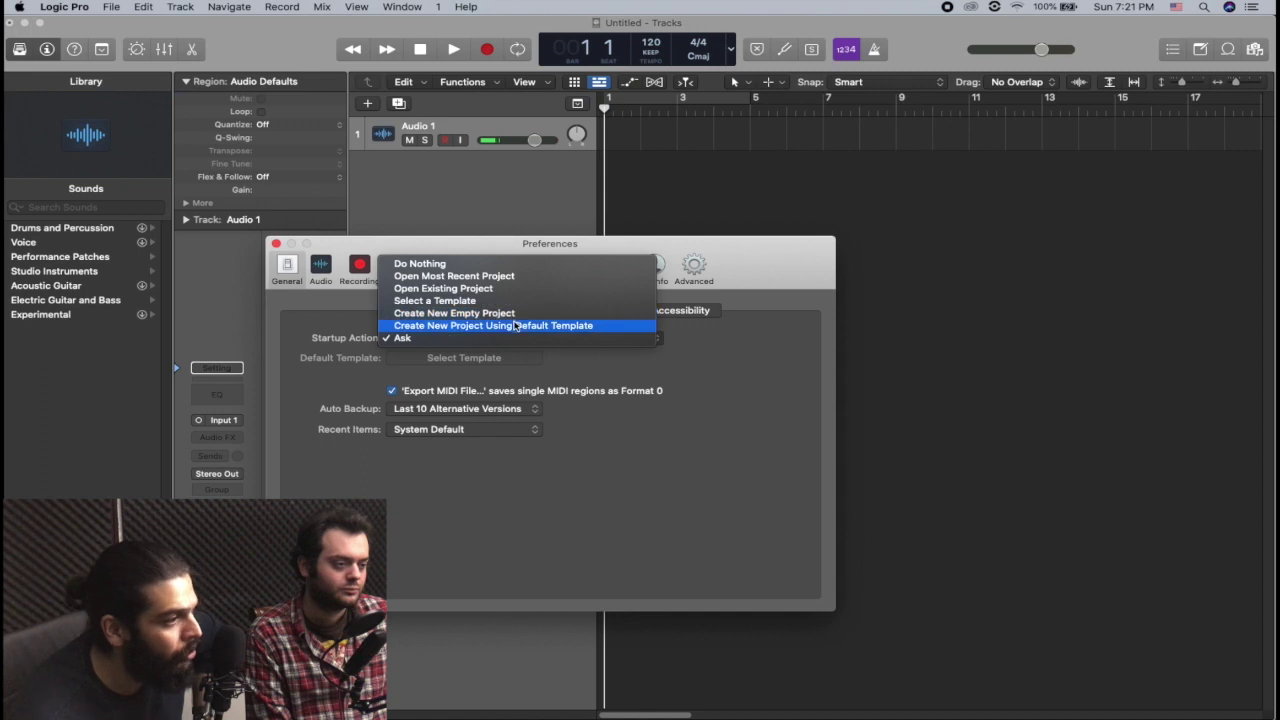
{"action": "left_click", "coordinate": [710, 363]}
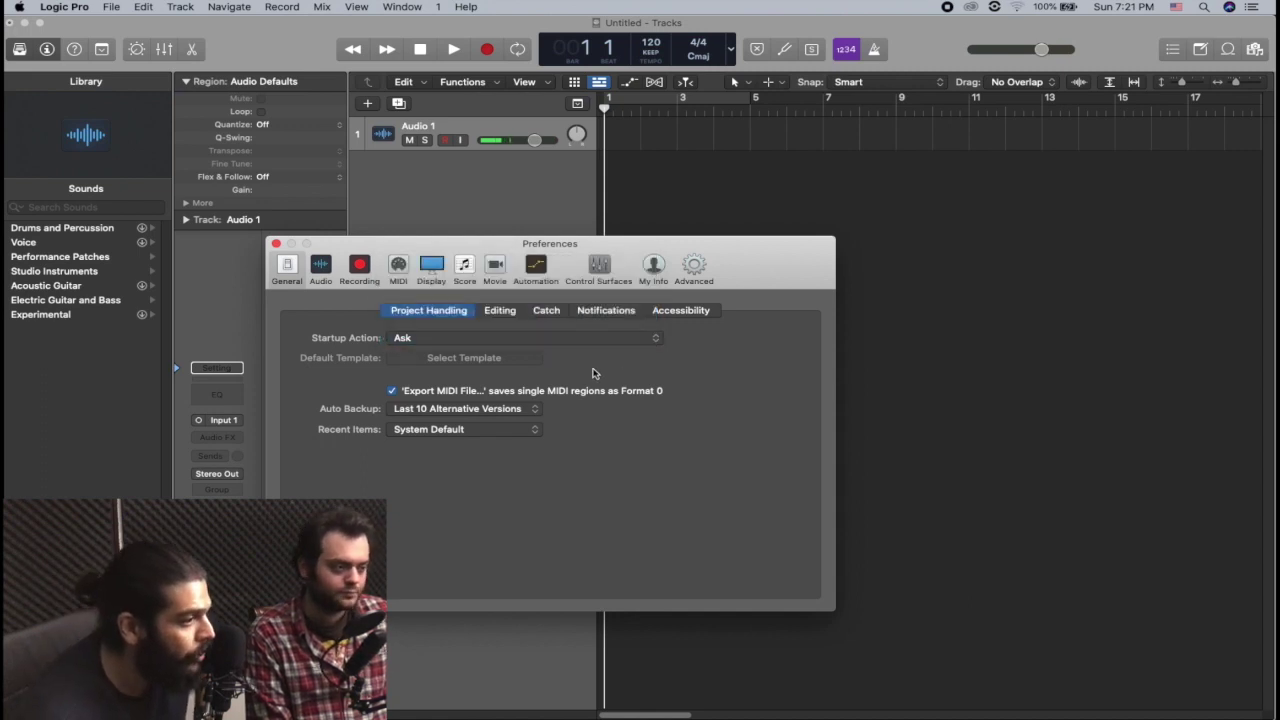
Review the undo settings in the editing preferences and choose Piano Roll as the editor that MIDI regions open in
{"action": "left_click", "coordinate": [503, 312]}
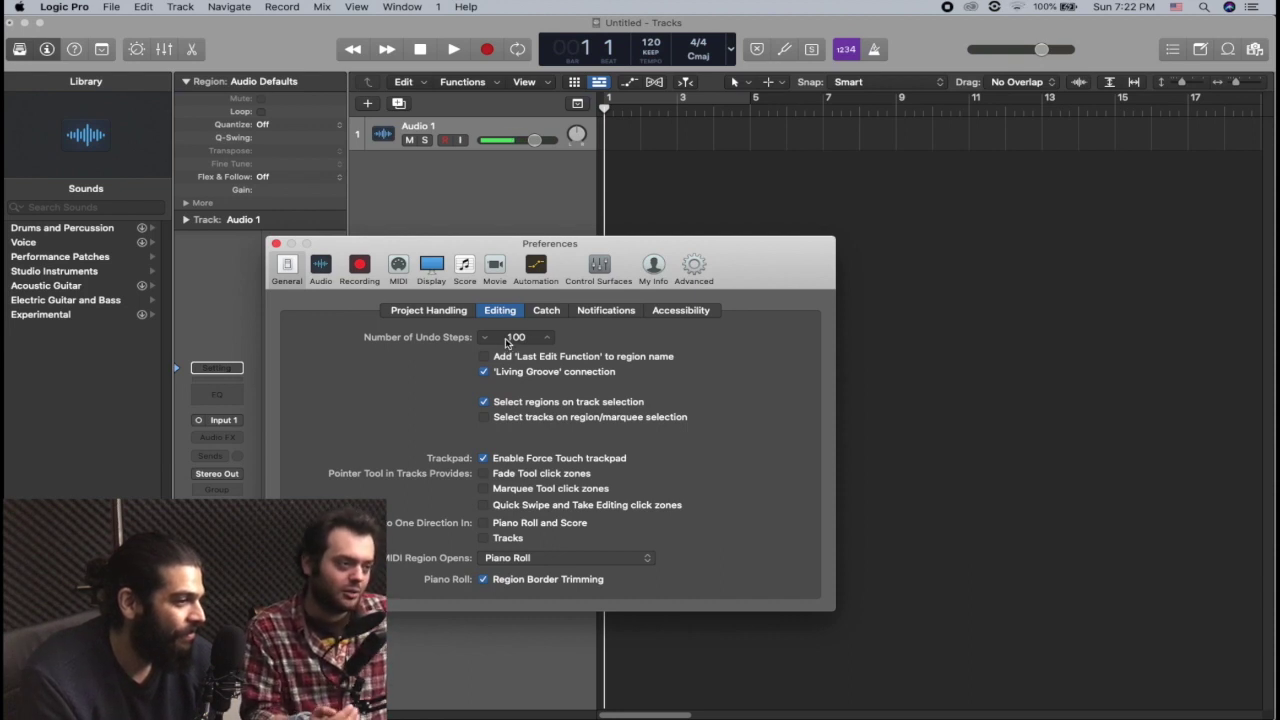
{"action": "left_click", "coordinate": [143, 7]}
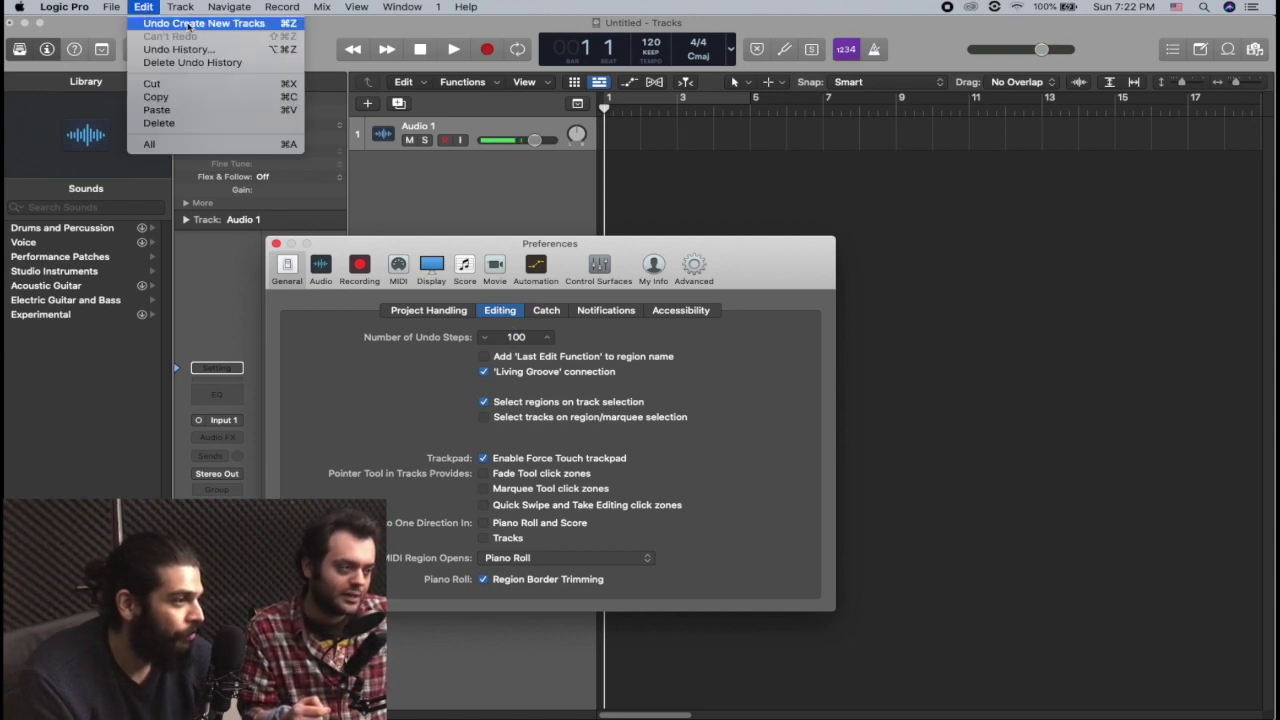
{"action": "left_click", "coordinate": [543, 205]}
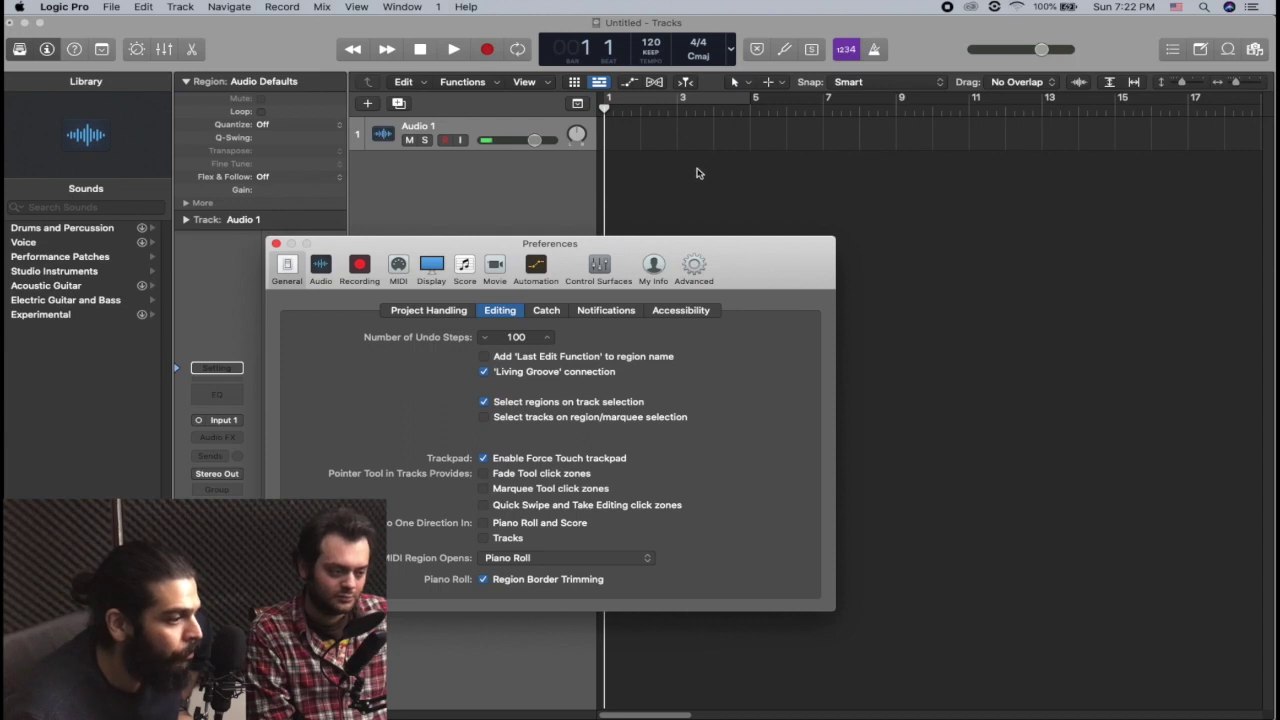
{"action": "left_click", "coordinate": [595, 558]}
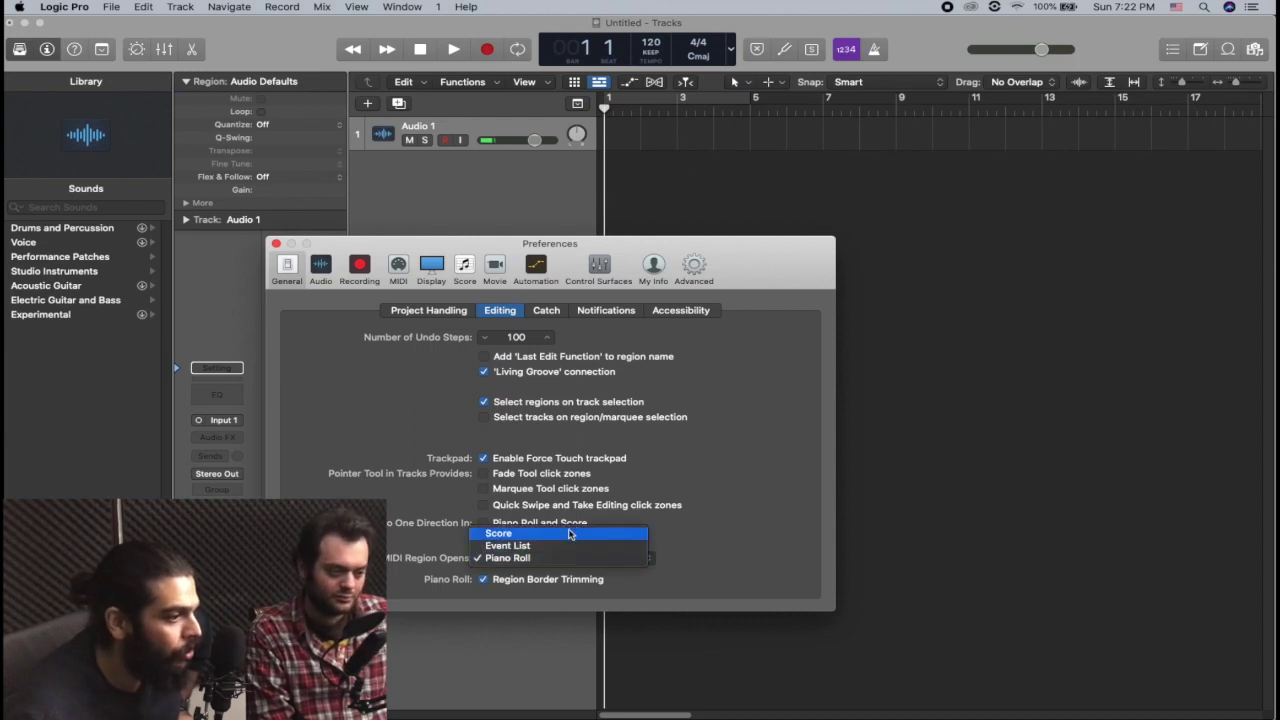
{"action": "left_click", "coordinate": [538, 557]}
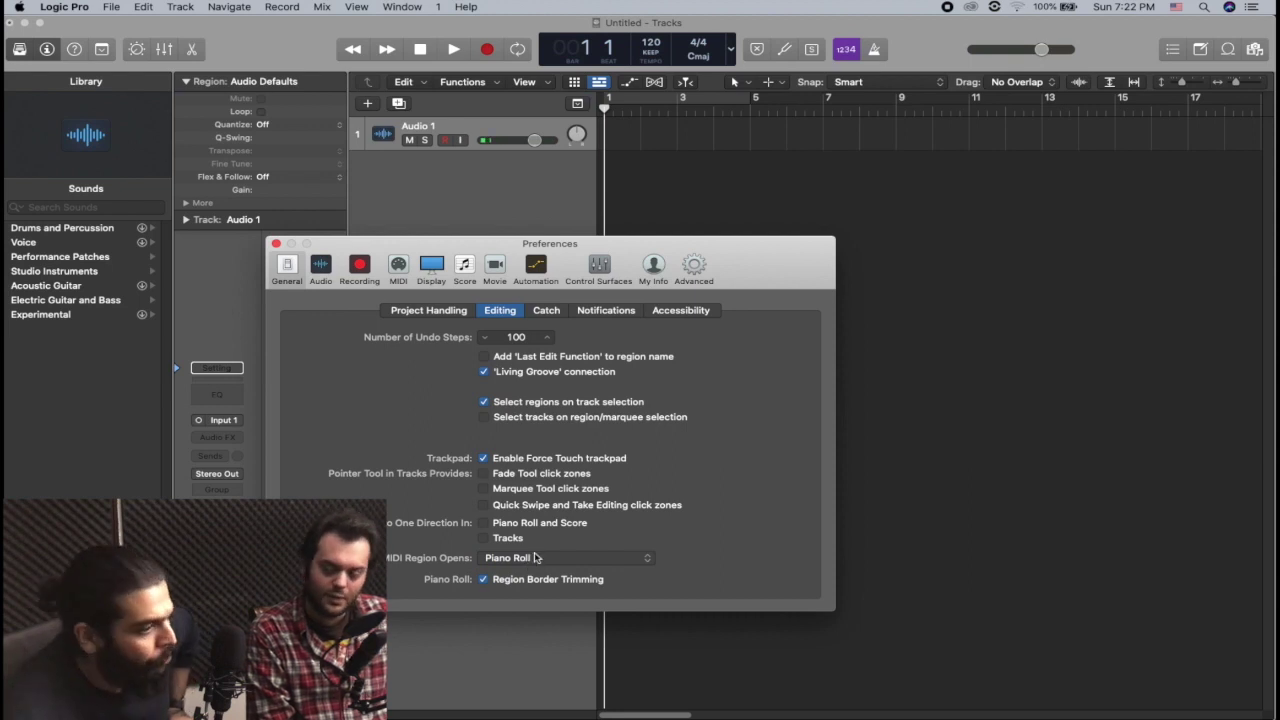
Look through the Catch, Notifications and Accessibility sections of the general preferences
{"action": "left_click", "coordinate": [550, 314]}
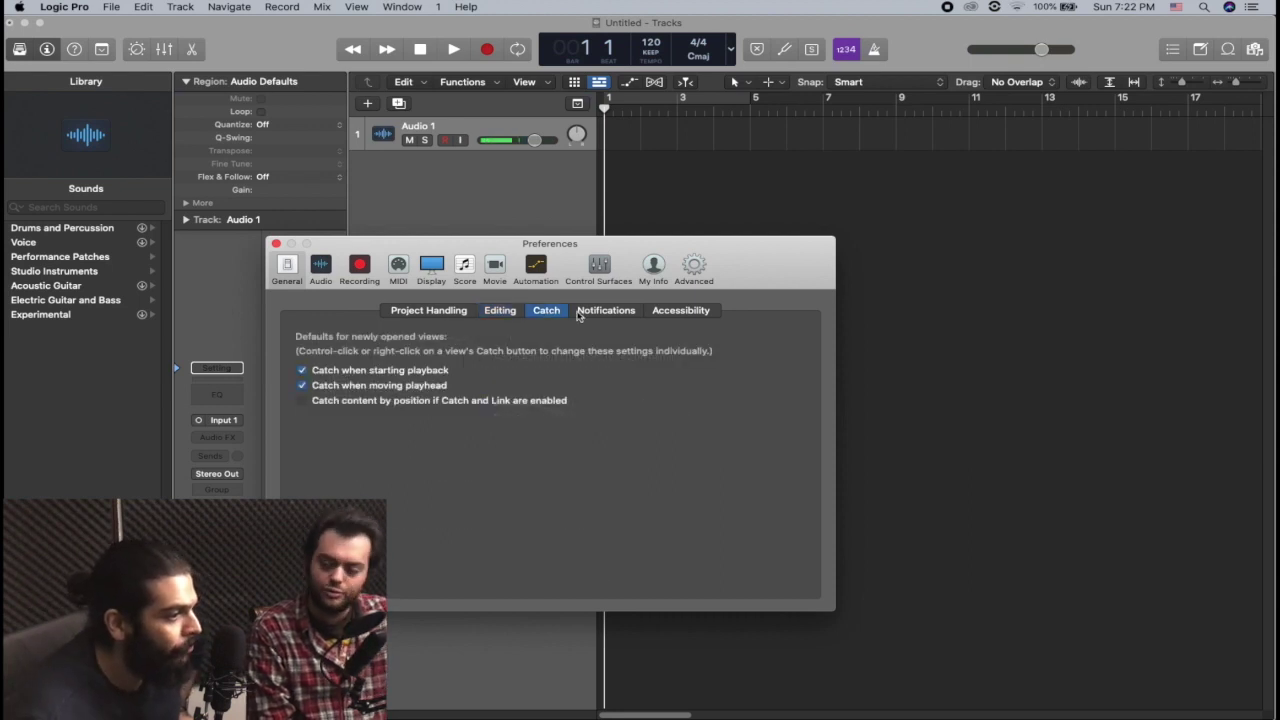
{"action": "left_click", "coordinate": [615, 311]}
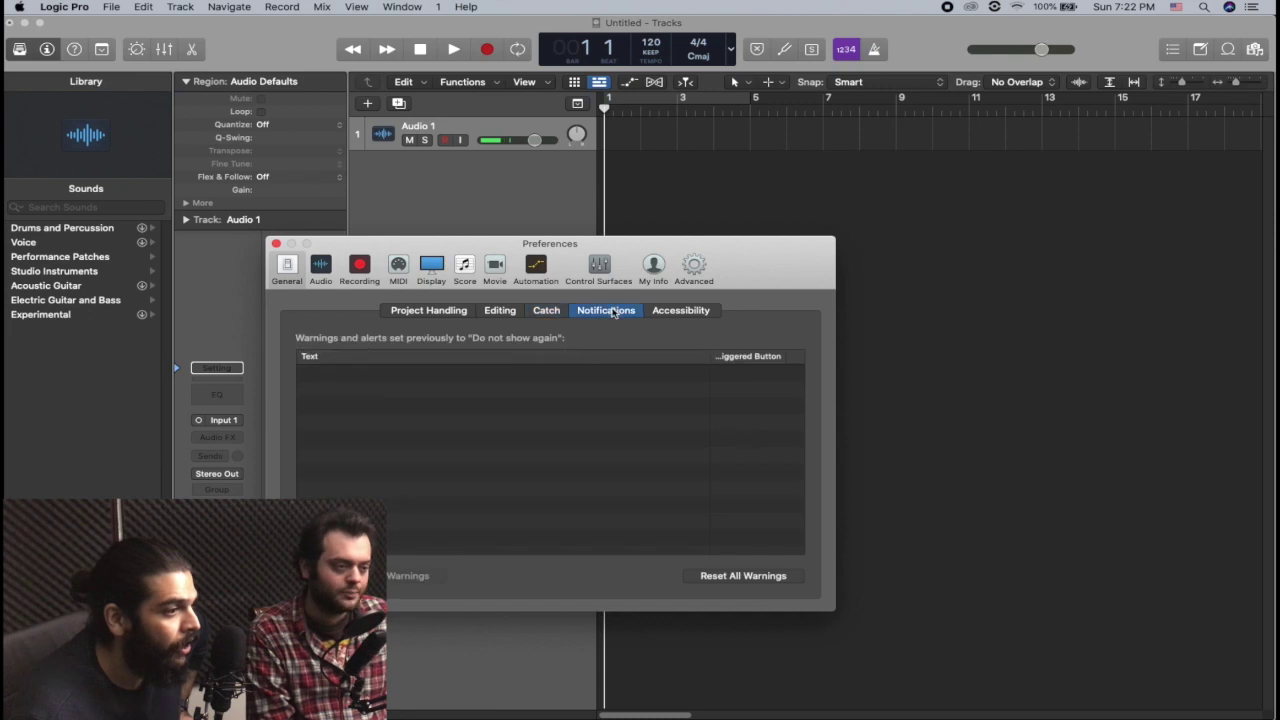
{"action": "left_click", "coordinate": [689, 314]}
Examine the output and input device choices in the audio preferences, selecting AudioBox USB 96 as the output device
{"action": "left_click", "coordinate": [320, 266]}
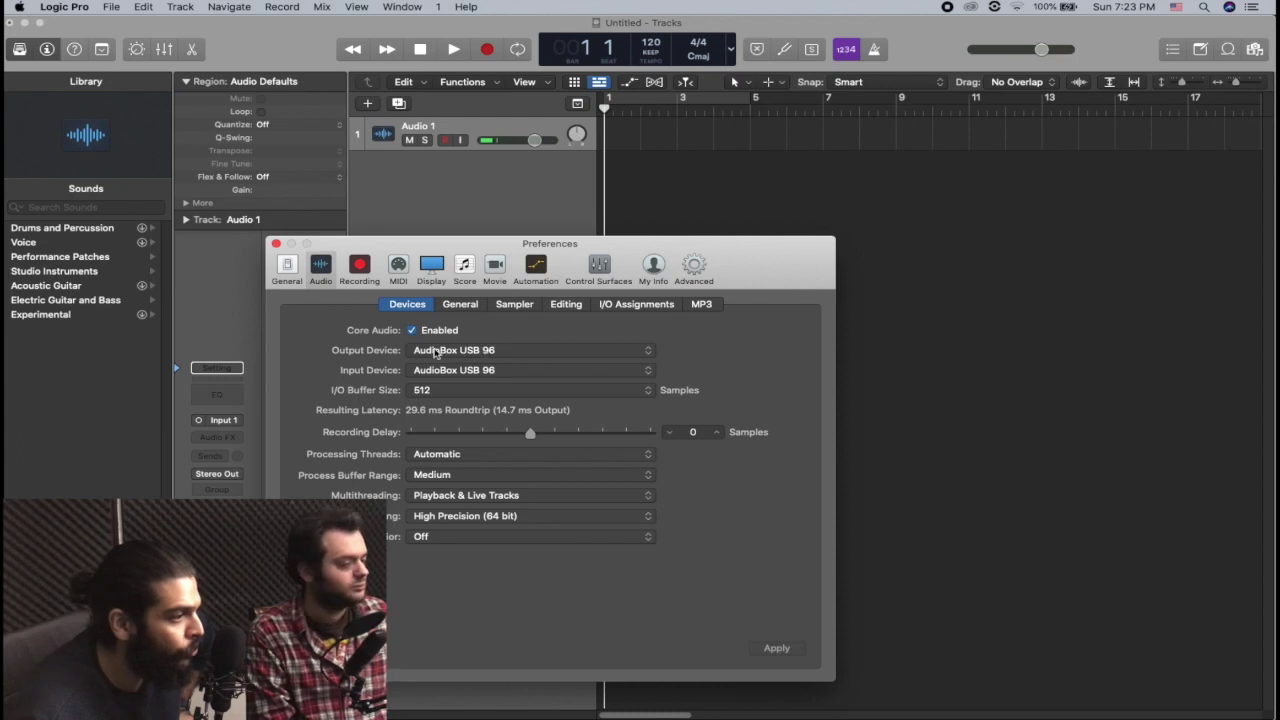
{"action": "left_click", "coordinate": [505, 350]}
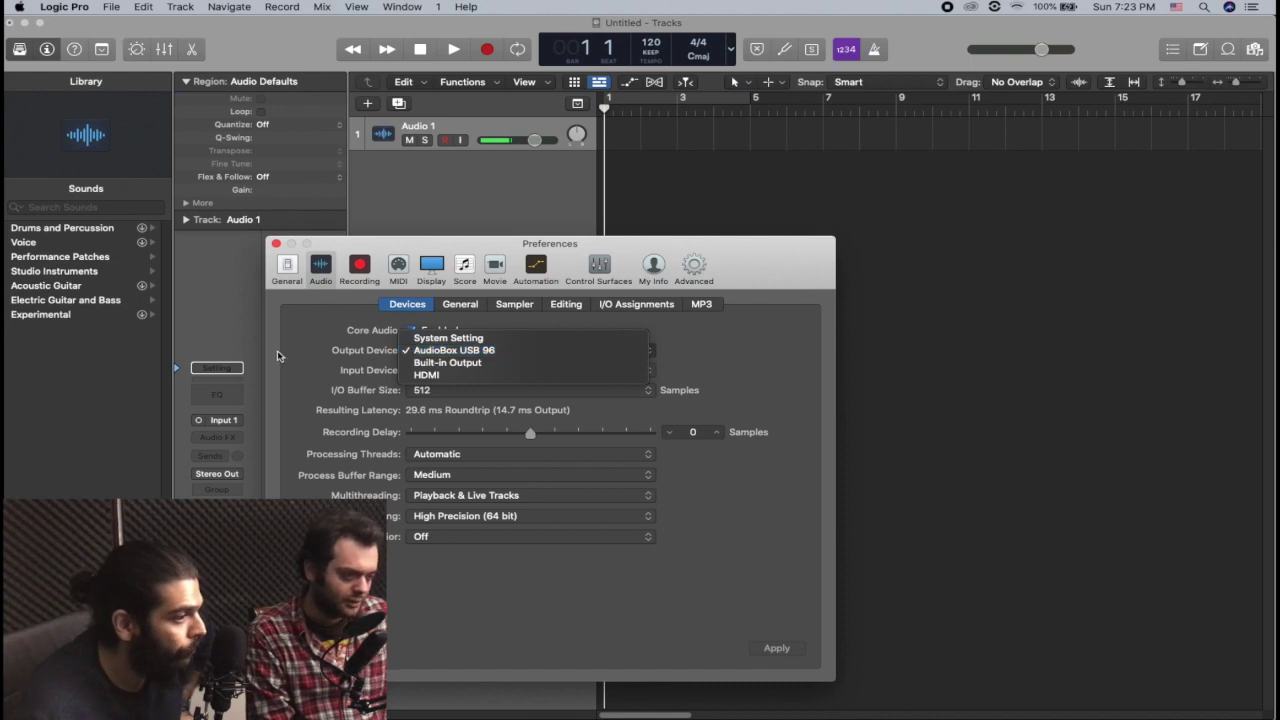
{"action": "left_click", "coordinate": [420, 352]}
{"action": "left_click", "coordinate": [427, 355]}
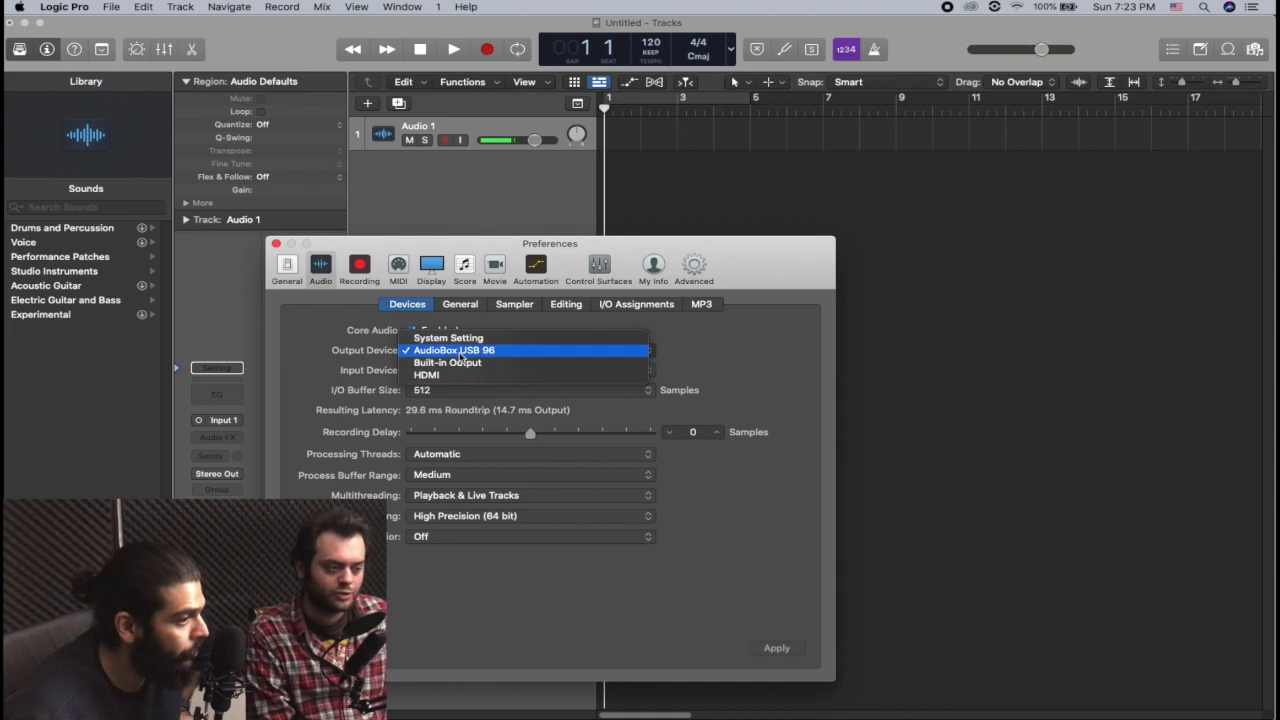
{"action": "left_click", "coordinate": [461, 354]}
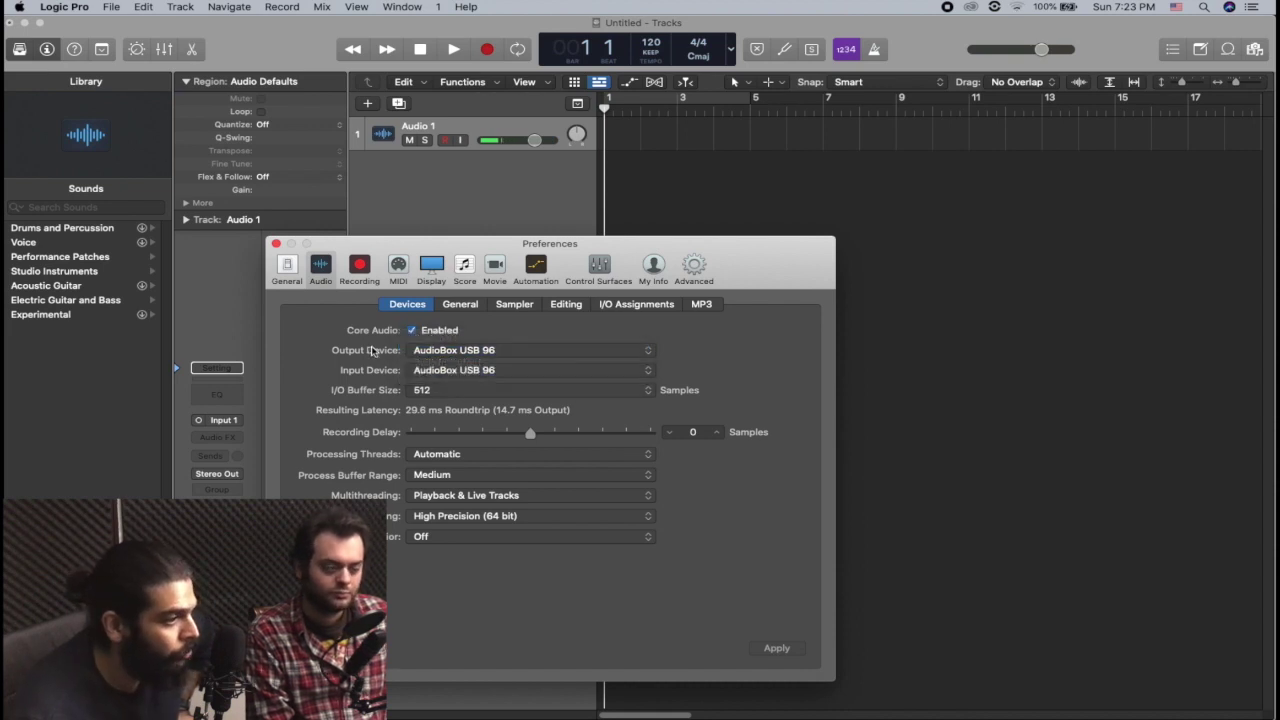
{"action": "left_click", "coordinate": [466, 372]}
{"action": "left_click", "coordinate": [466, 371]}
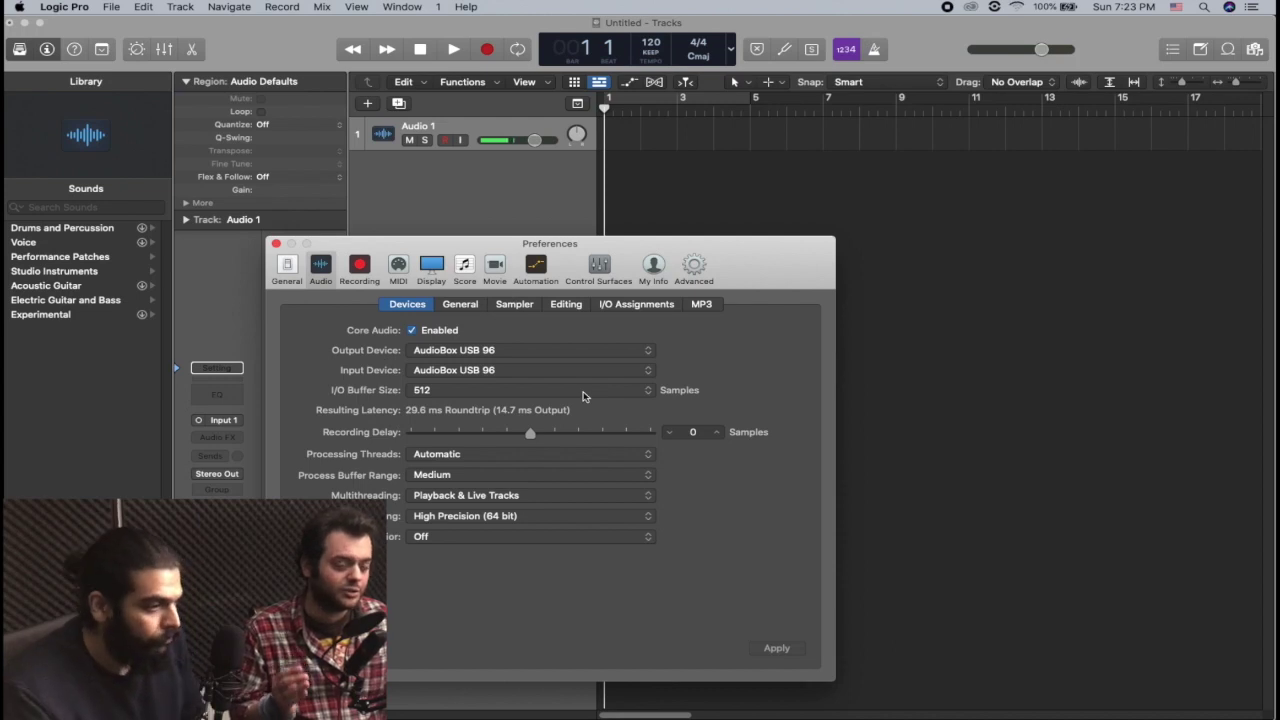
Examine the available I/O buffer sizes for the audio device and select 512 samples
{"action": "left_click", "coordinate": [528, 394]}
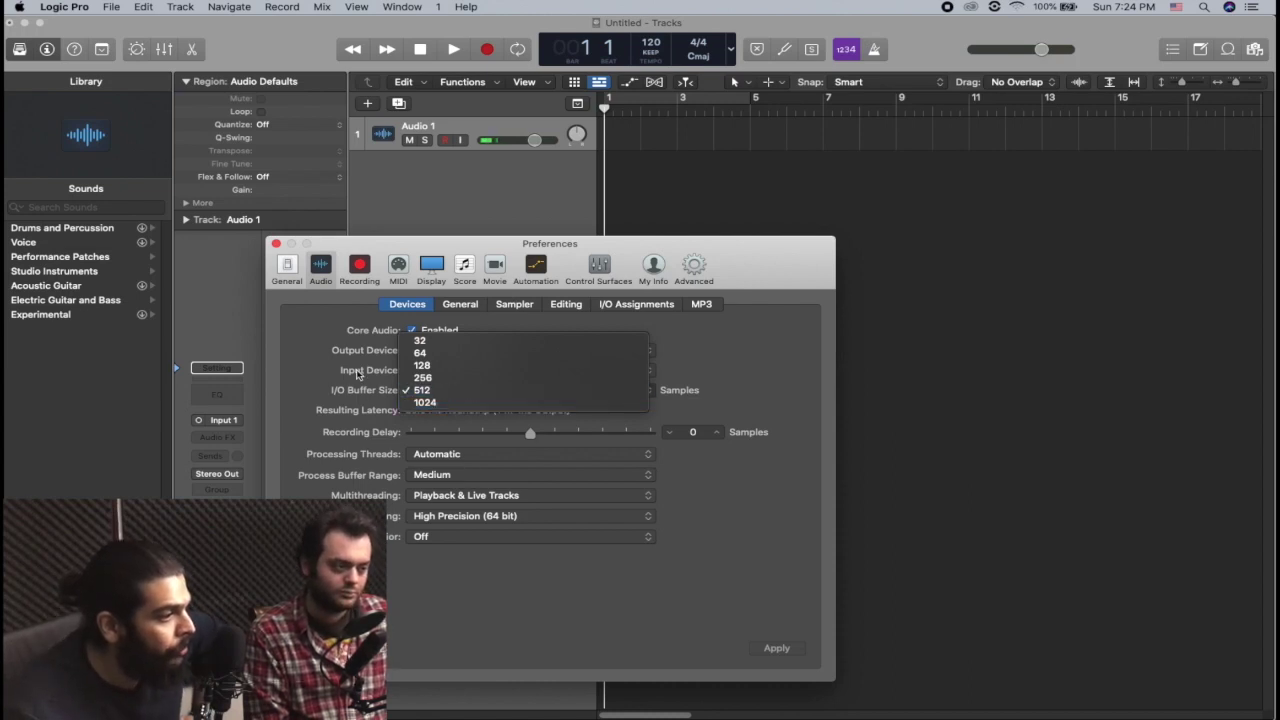
{"action": "left_click", "coordinate": [287, 369]}
{"action": "left_click", "coordinate": [560, 392]}
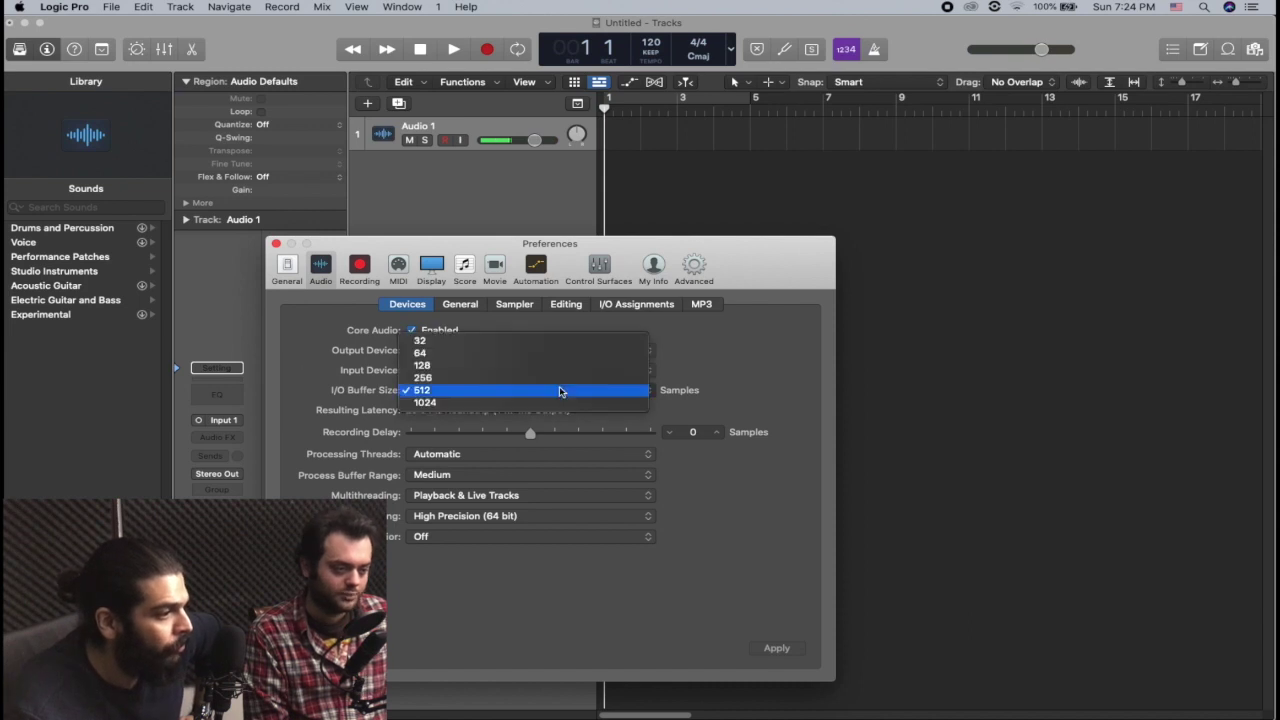
{"action": "left_click", "coordinate": [473, 394]}
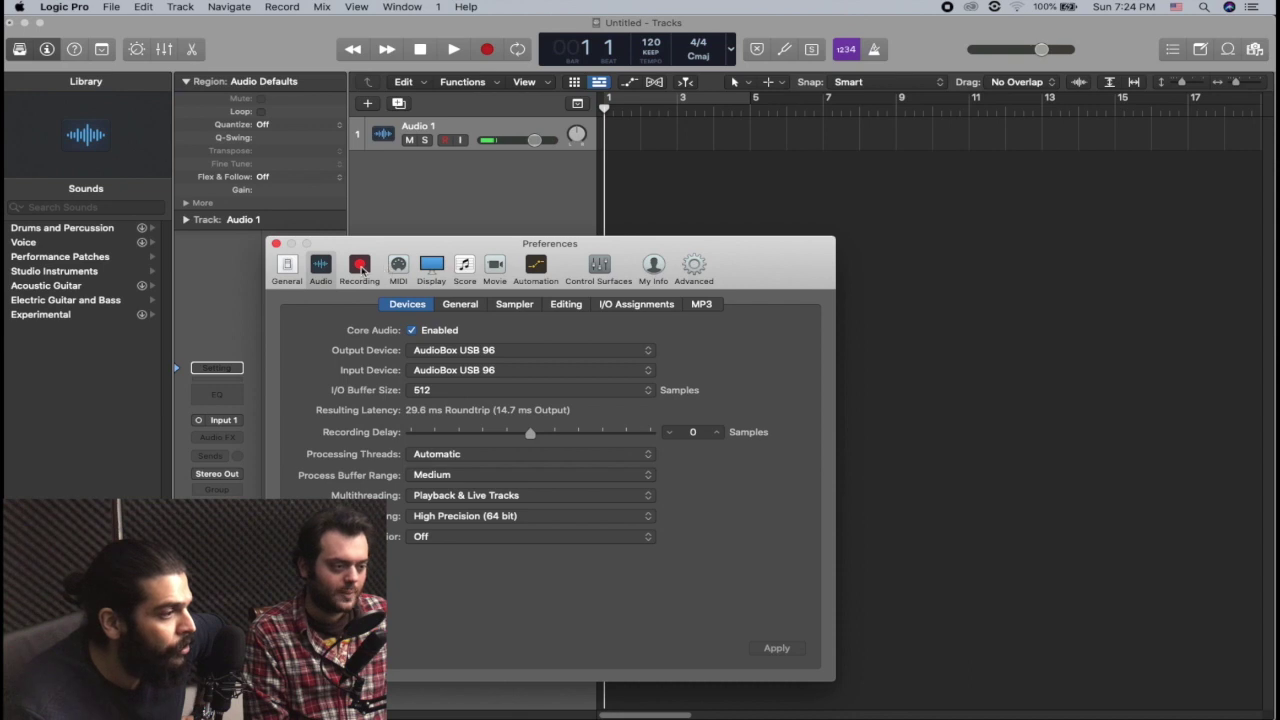
Review the recording, MIDI and advanced preferences, and close the preferences window
{"action": "left_click", "coordinate": [360, 266]}
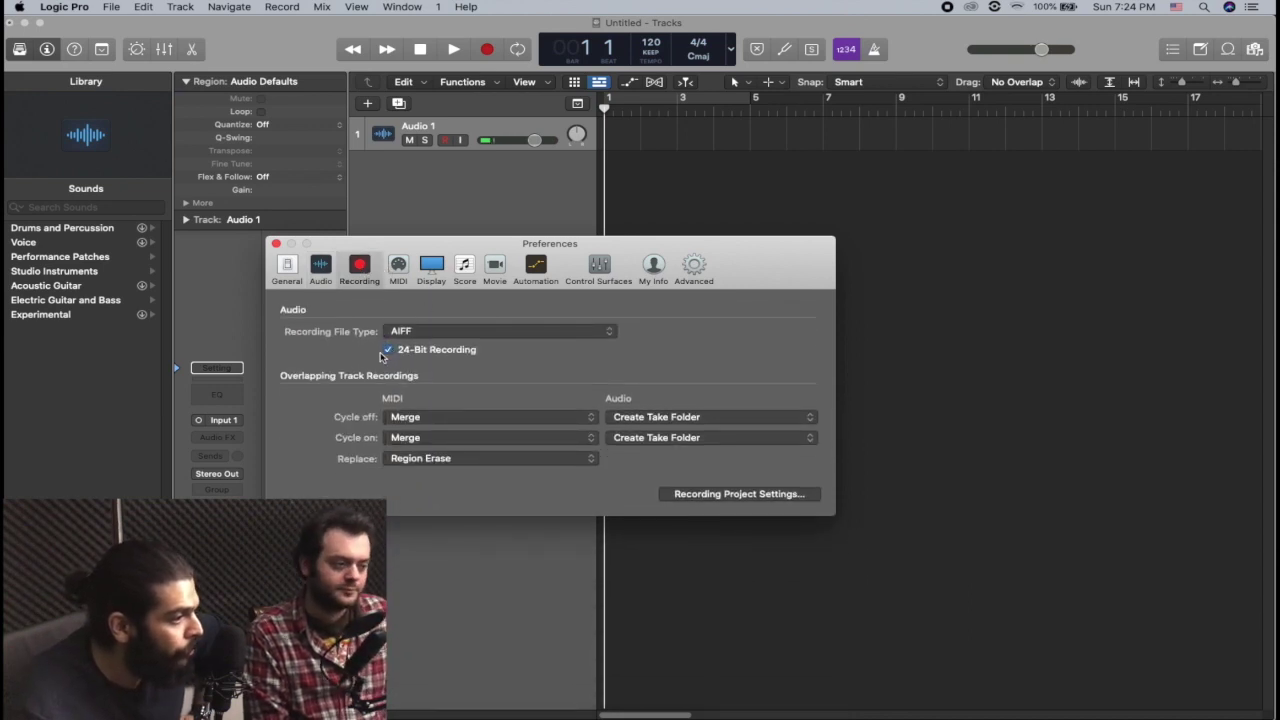
{"action": "left_click", "coordinate": [389, 274]}
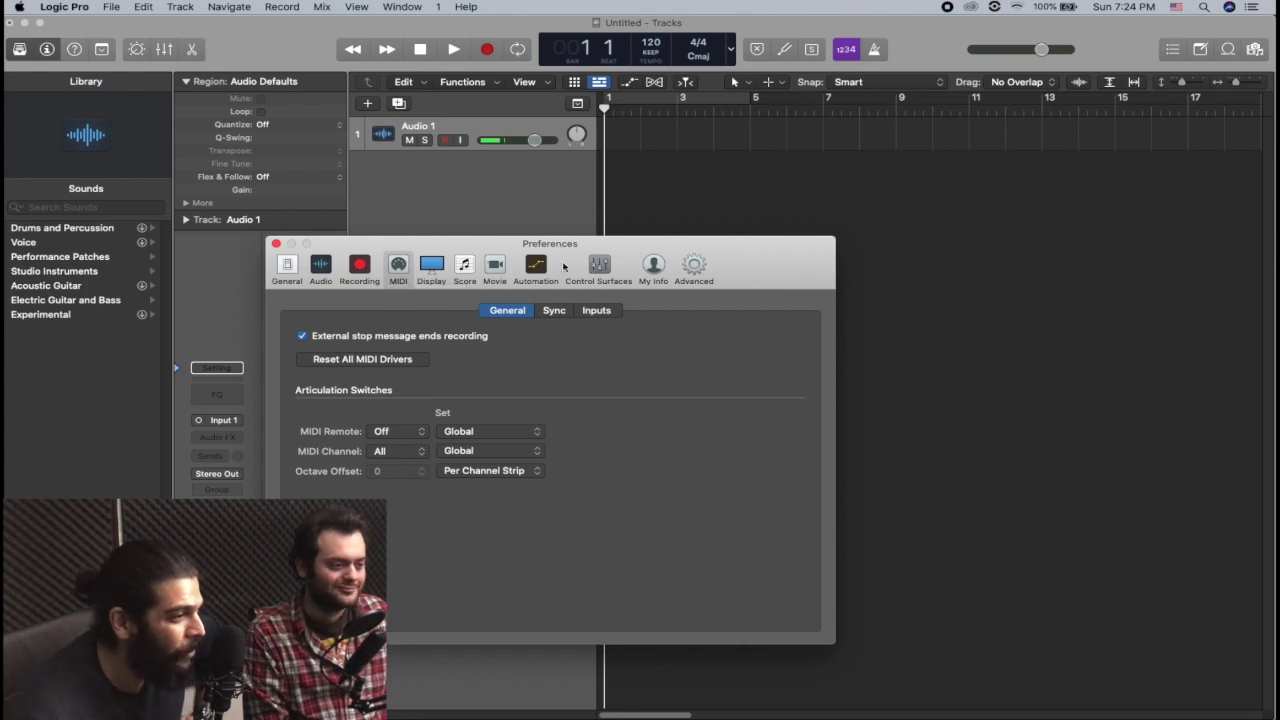
{"action": "left_click", "coordinate": [694, 266]}
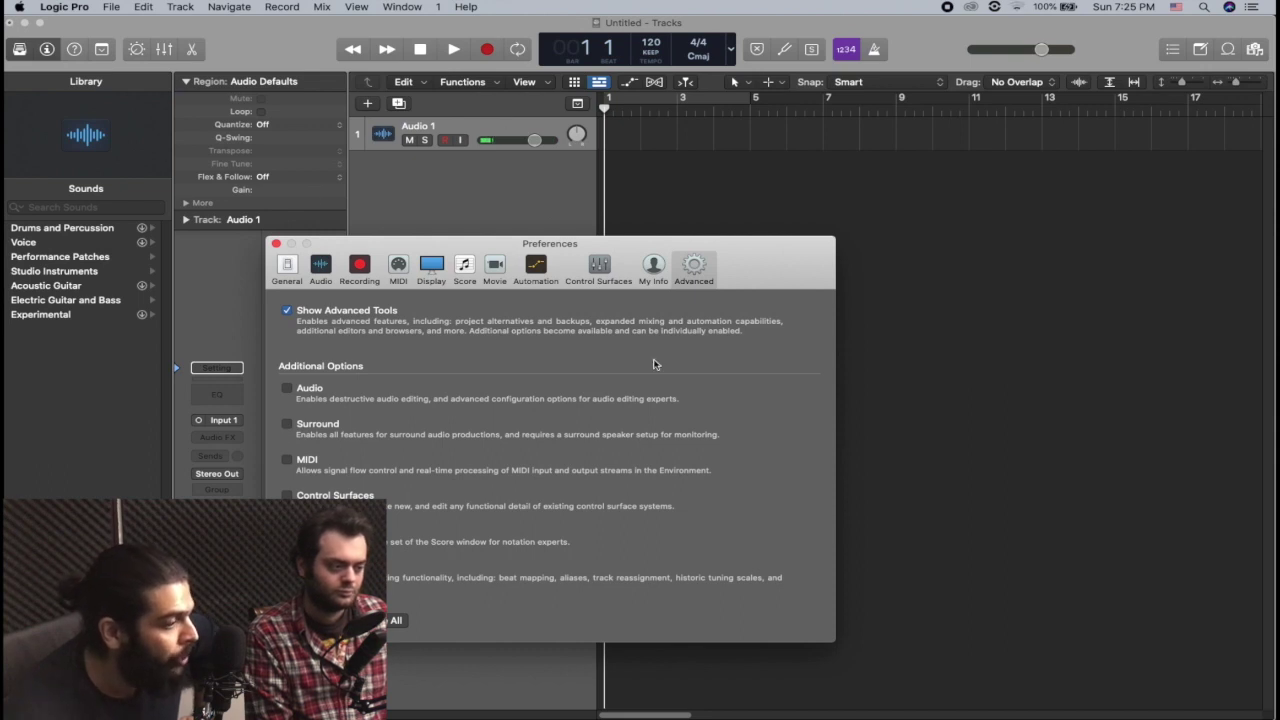
{"action": "left_click", "coordinate": [400, 622]}
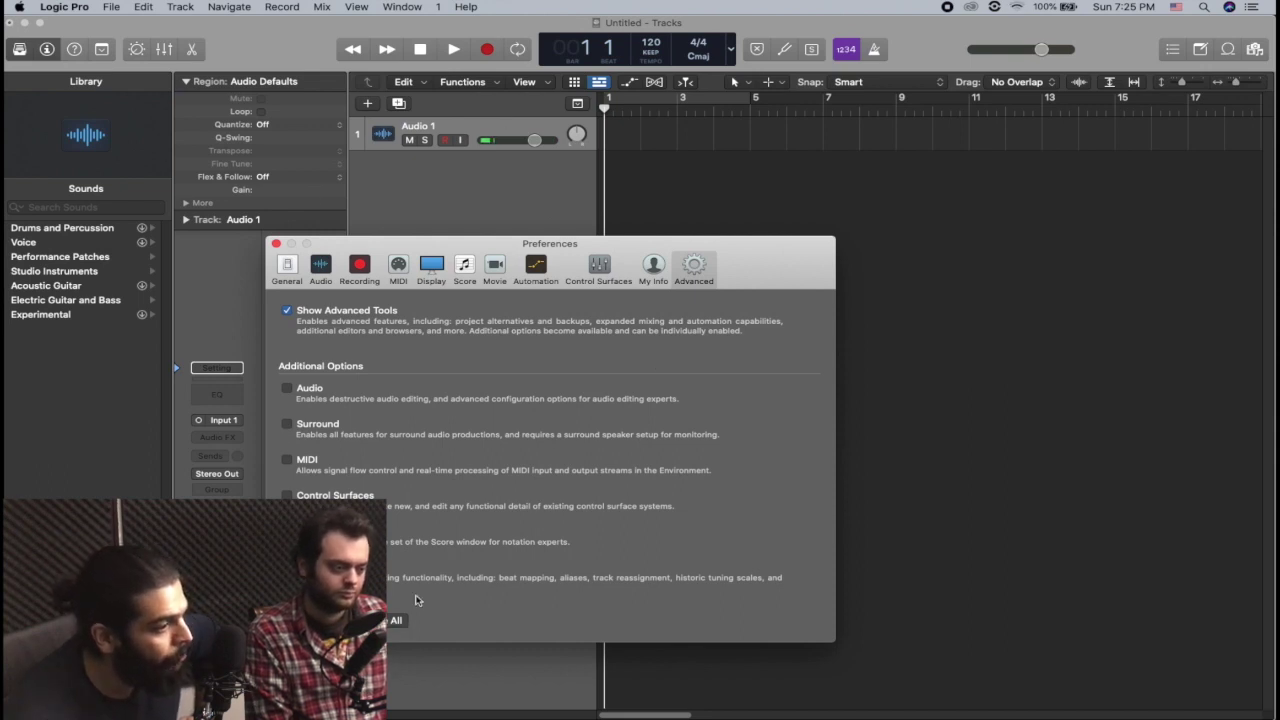
{"action": "left_click", "coordinate": [400, 622]}
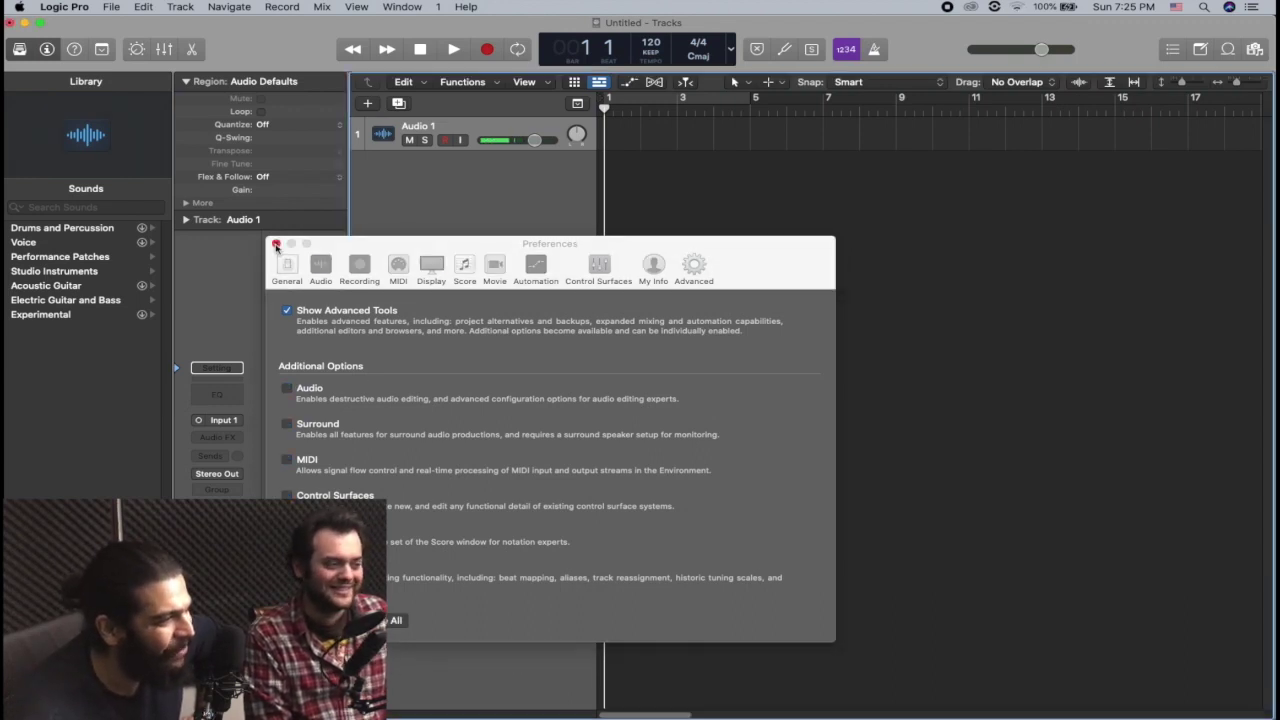
{"action": "left_click", "coordinate": [276, 246]}
Open the Key Commands window for editing keyboard shortcuts
{"action": "left_click", "coordinate": [62, 8]}
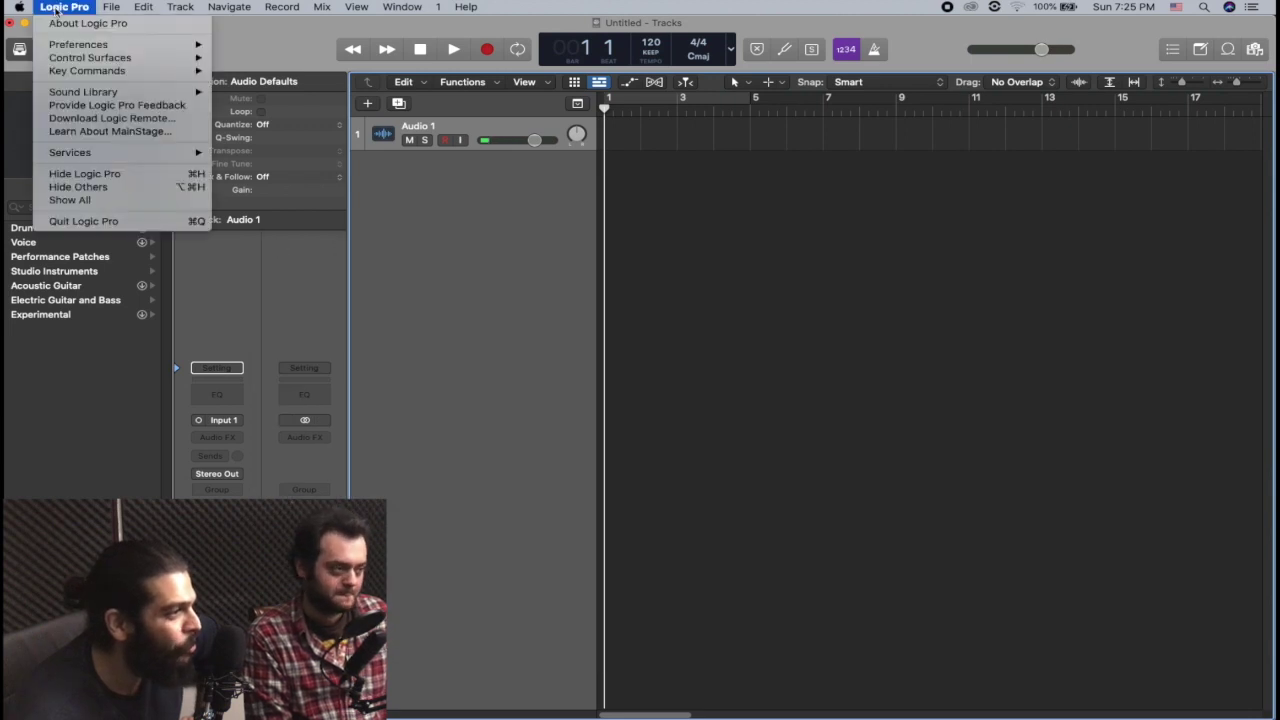
{"action": "mouse_move", "coordinate": [100, 58]}
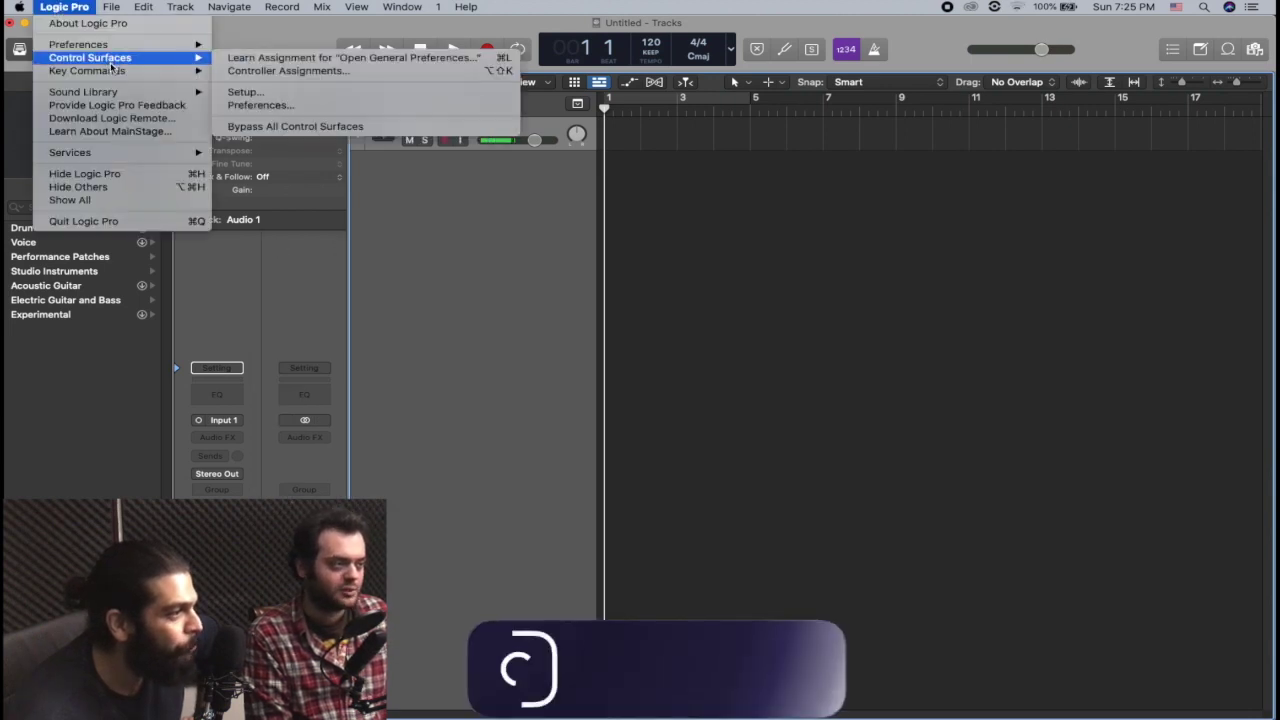
{"action": "mouse_move", "coordinate": [166, 72]}
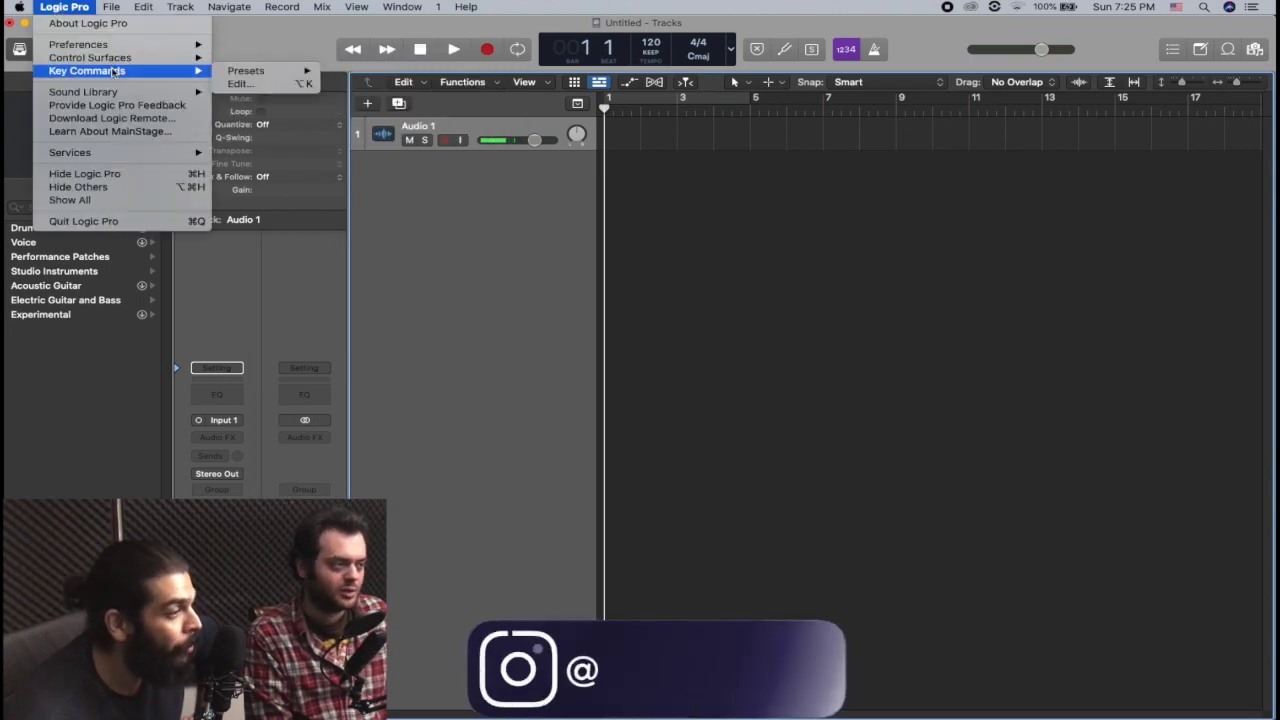
{"action": "left_click", "coordinate": [240, 84]}
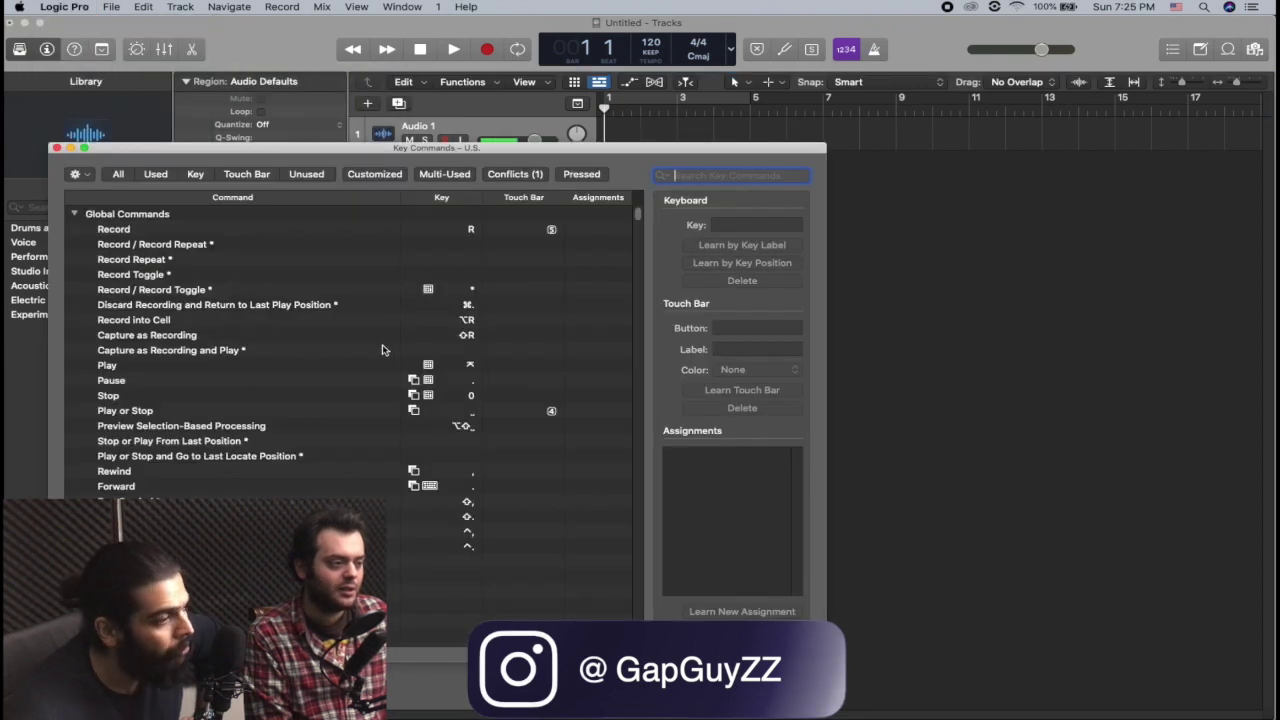
Examine the keyboard and Touch Bar assignments of the global Record command
{"action": "left_click", "coordinate": [475, 231]}
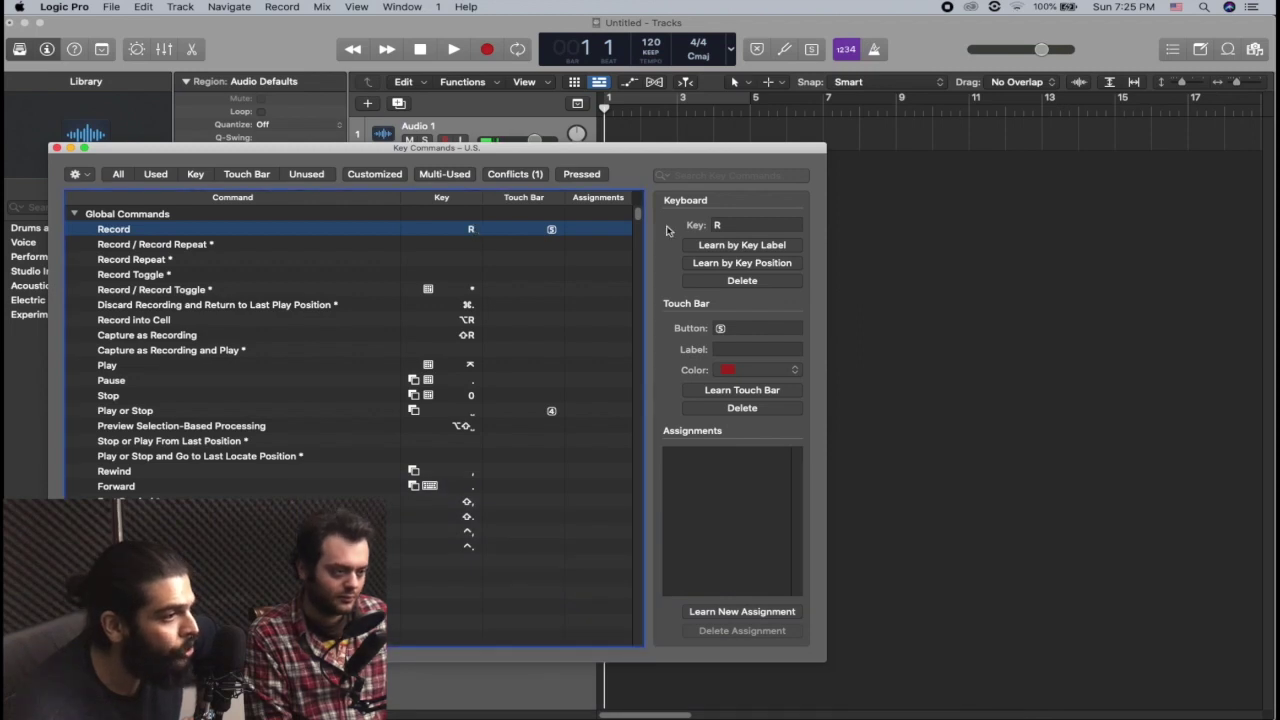
{"action": "left_click", "coordinate": [740, 226]}
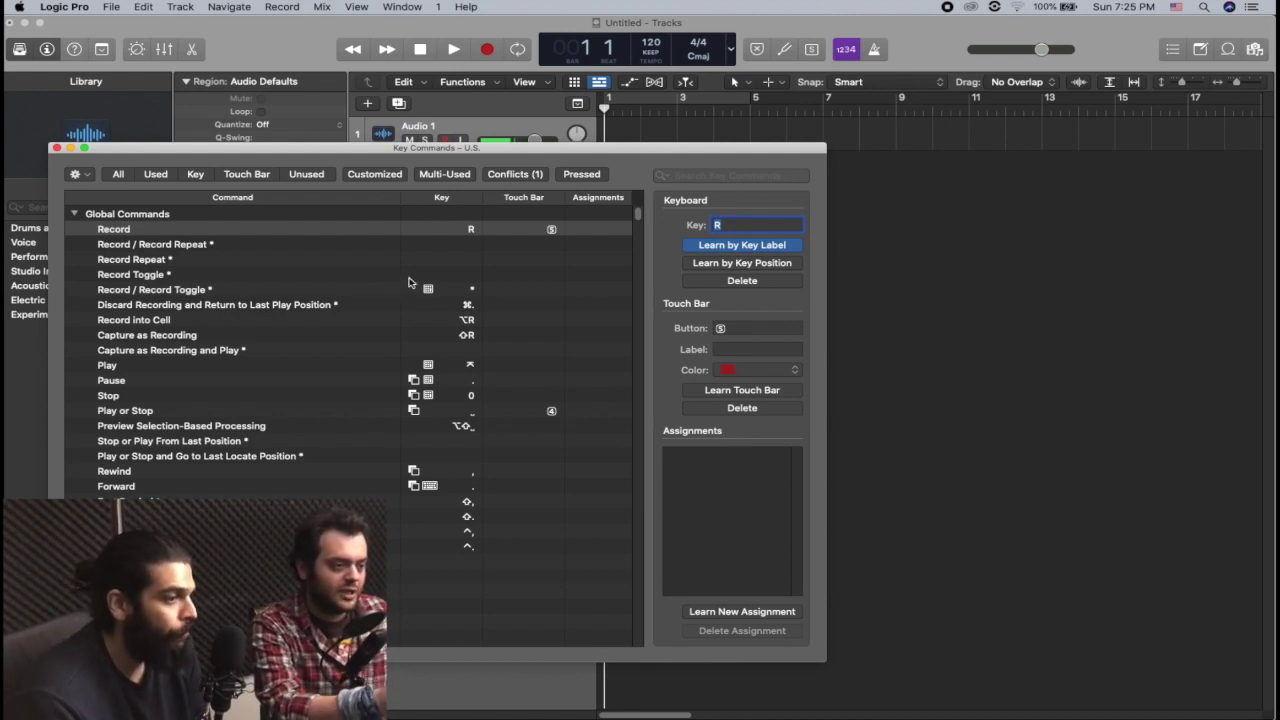
{"action": "left_click", "coordinate": [741, 327]}
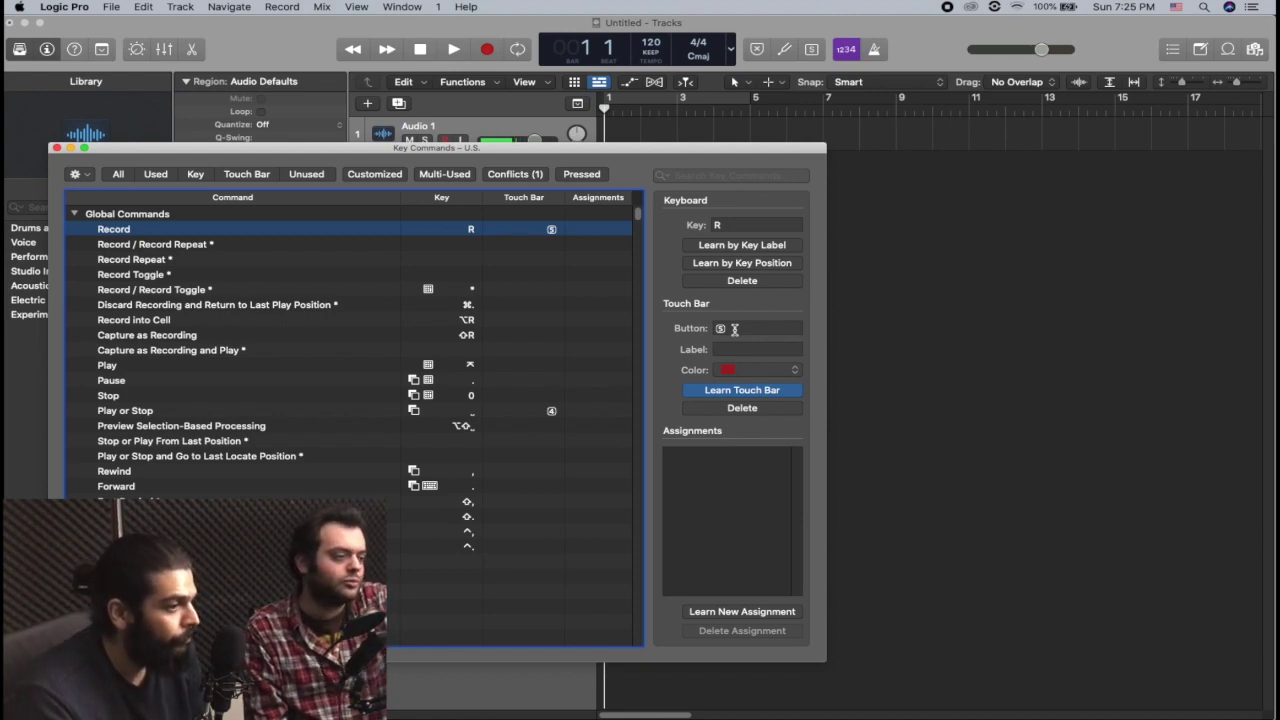
Try to assign the G key to the global Record command, cancel the reassignment and close the Key Commands window
{"action": "left_click", "coordinate": [716, 225]}
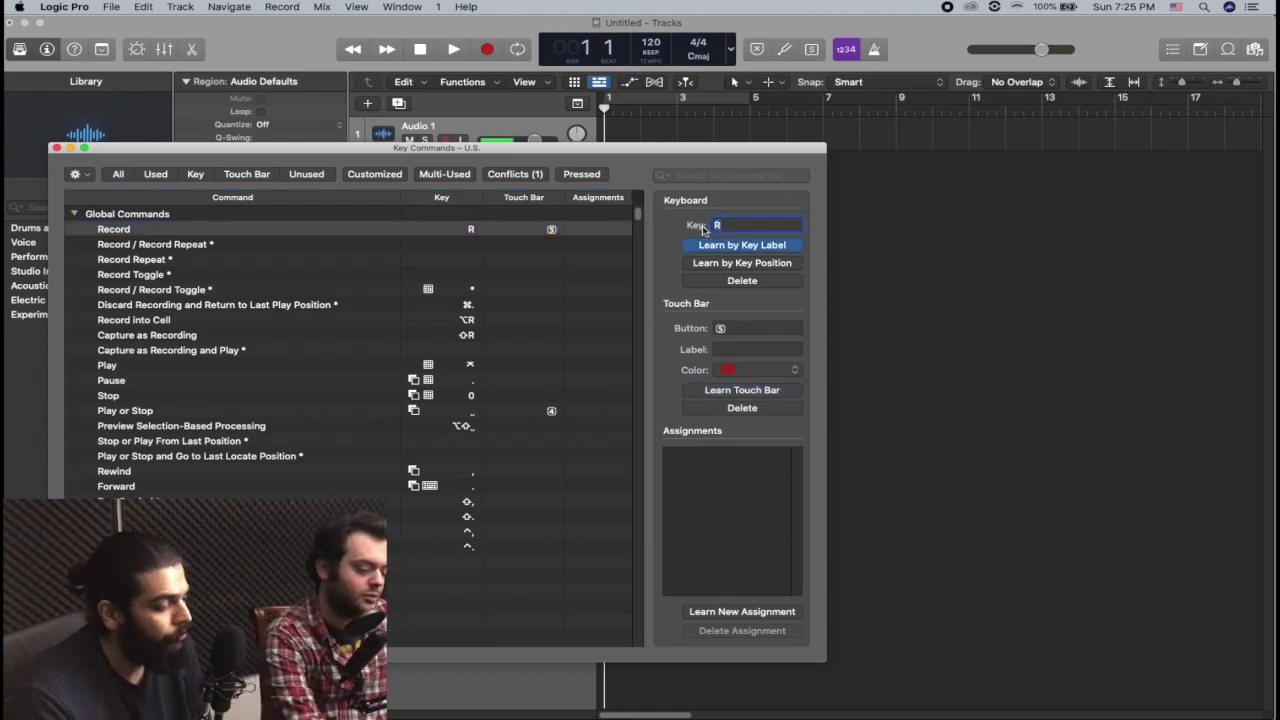
{"action": "key", "text": "g"}
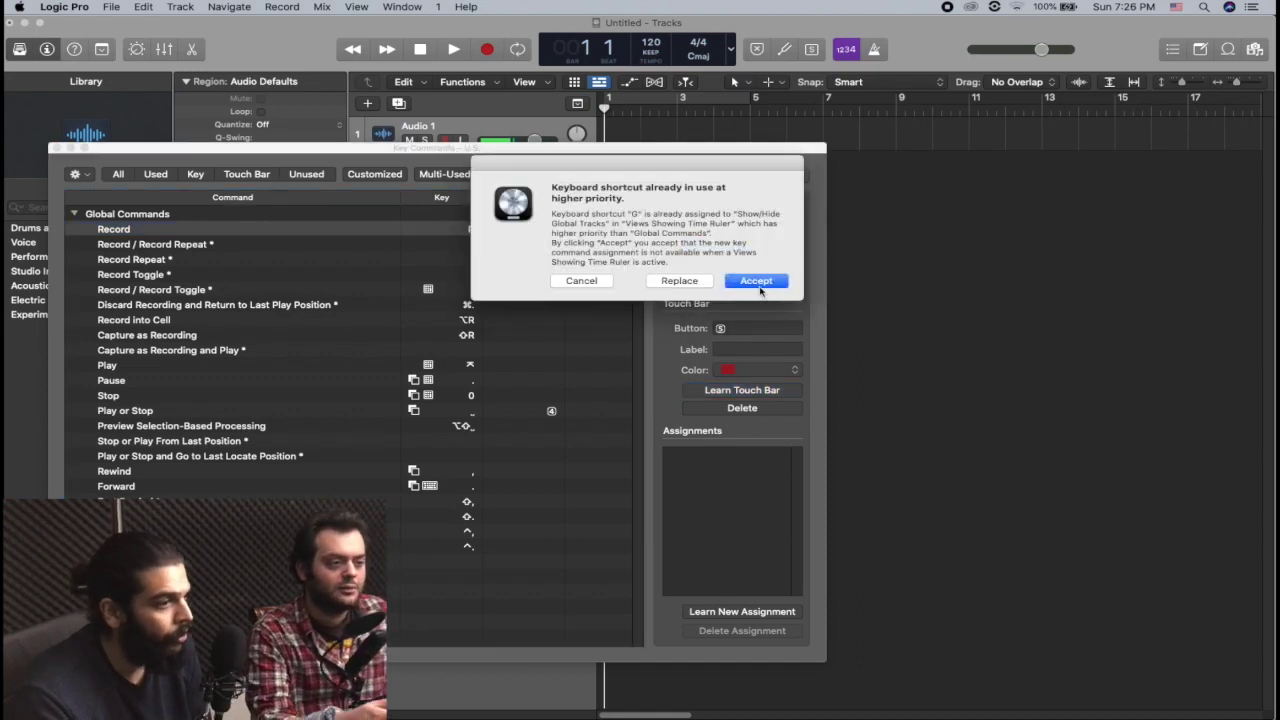
{"action": "left_click", "coordinate": [583, 281]}
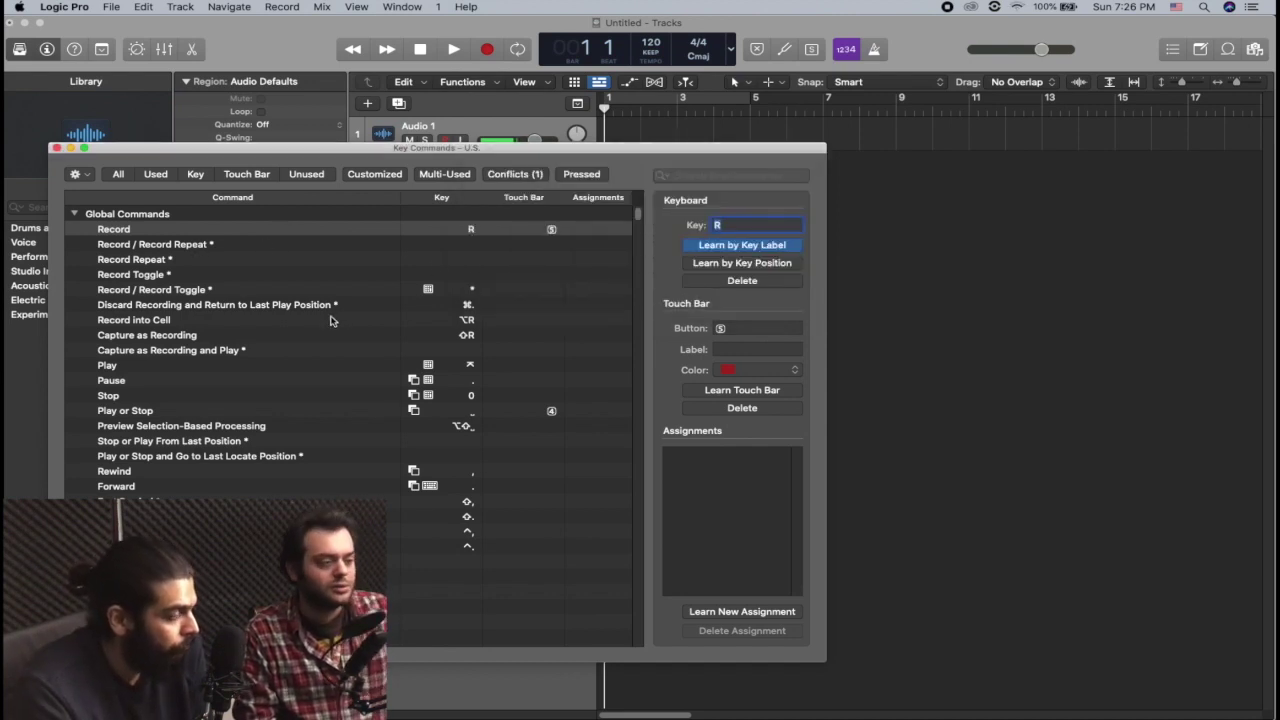
{"action": "left_click", "coordinate": [56, 150]}
Try to open the Sound Library Manager
{"action": "left_click", "coordinate": [57, 8]}
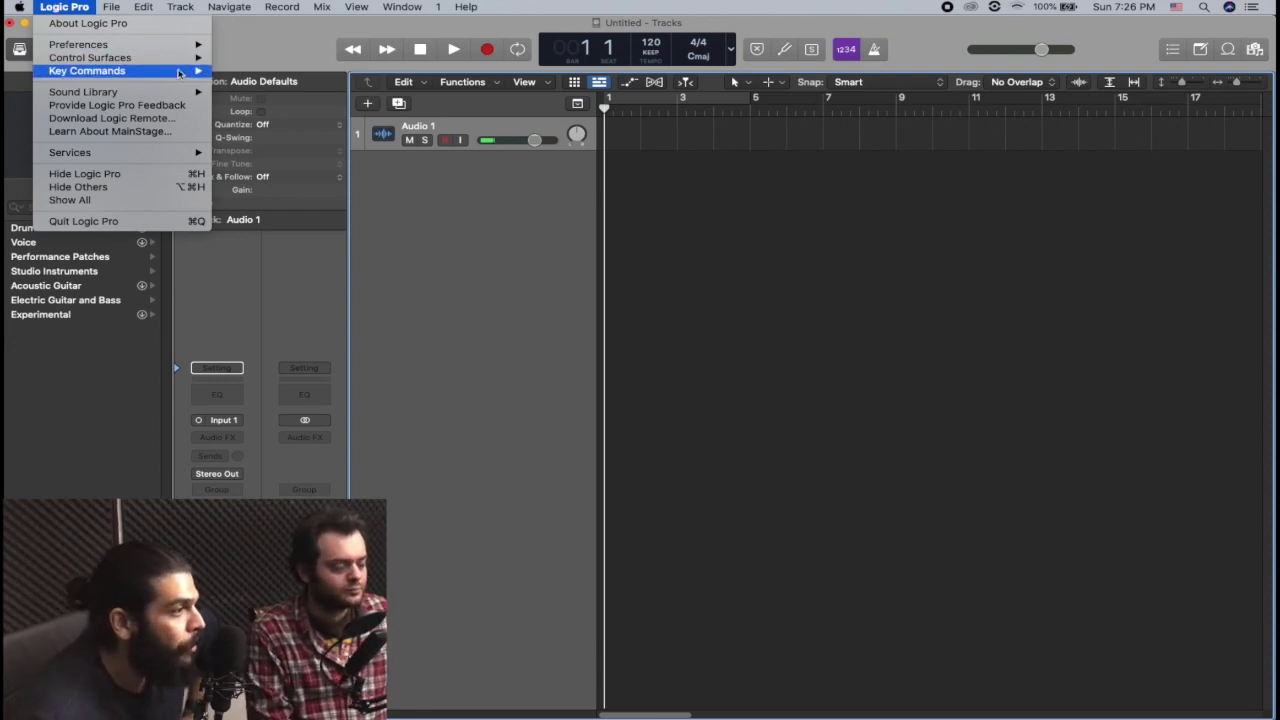
{"action": "mouse_move", "coordinate": [174, 93]}
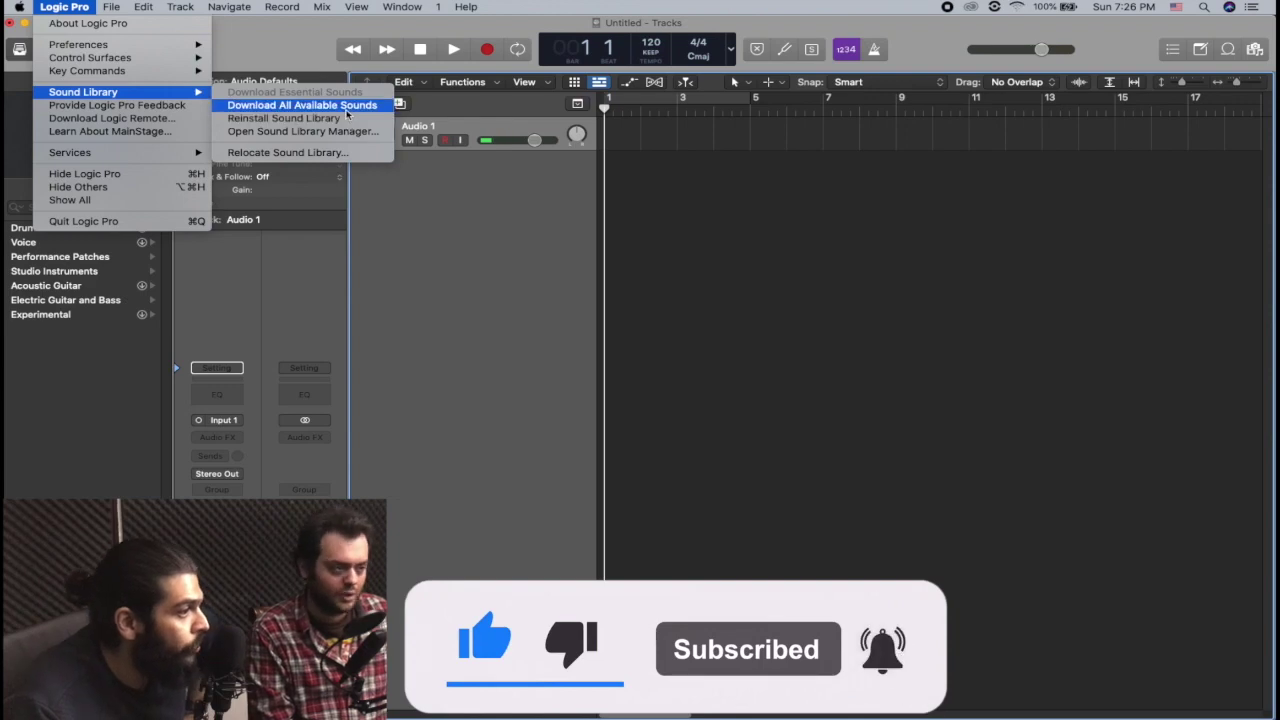
{"action": "left_click", "coordinate": [321, 132]}
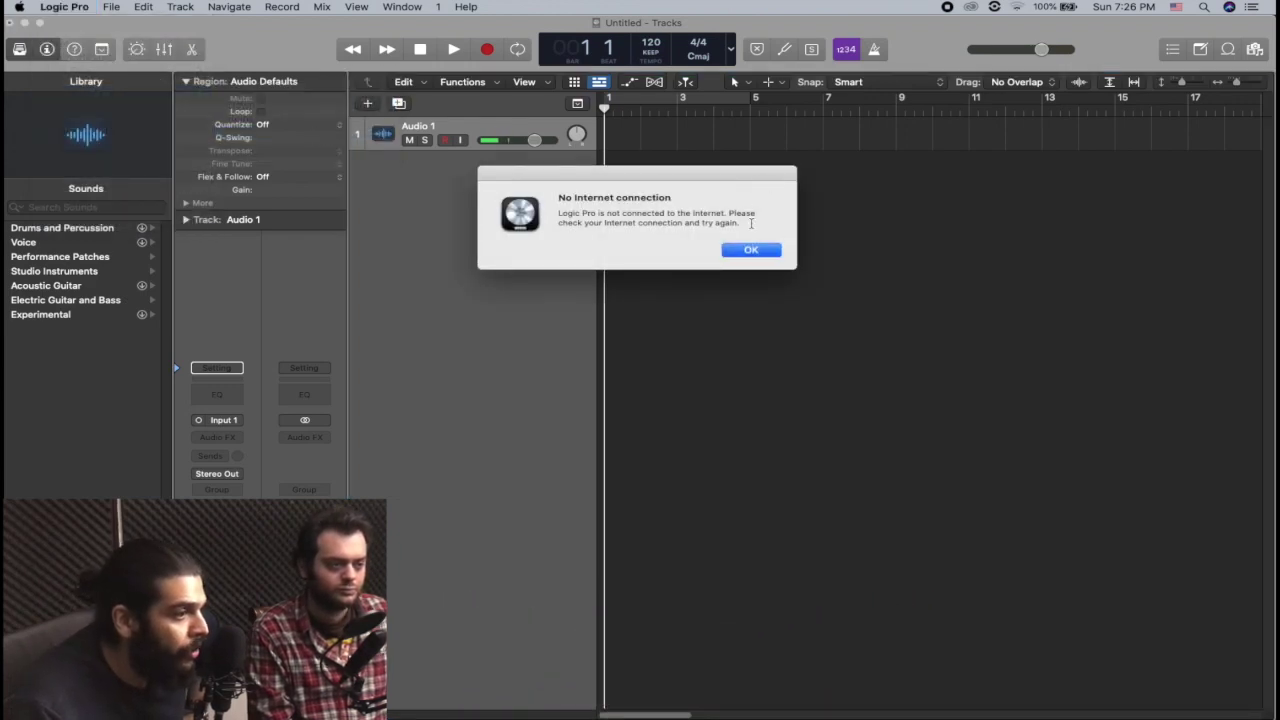
{"action": "left_click", "coordinate": [751, 250]}
{"action": "left_click", "coordinate": [64, 7]}
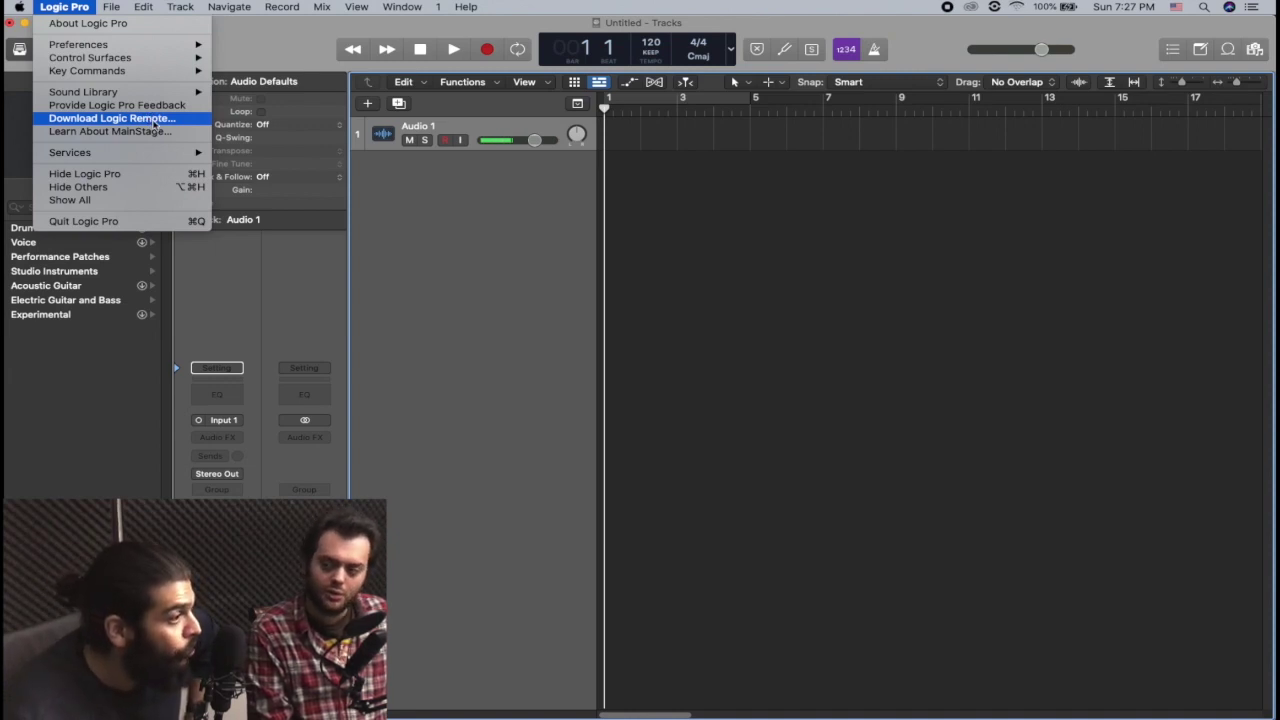
{"action": "mouse_move", "coordinate": [165, 155]}
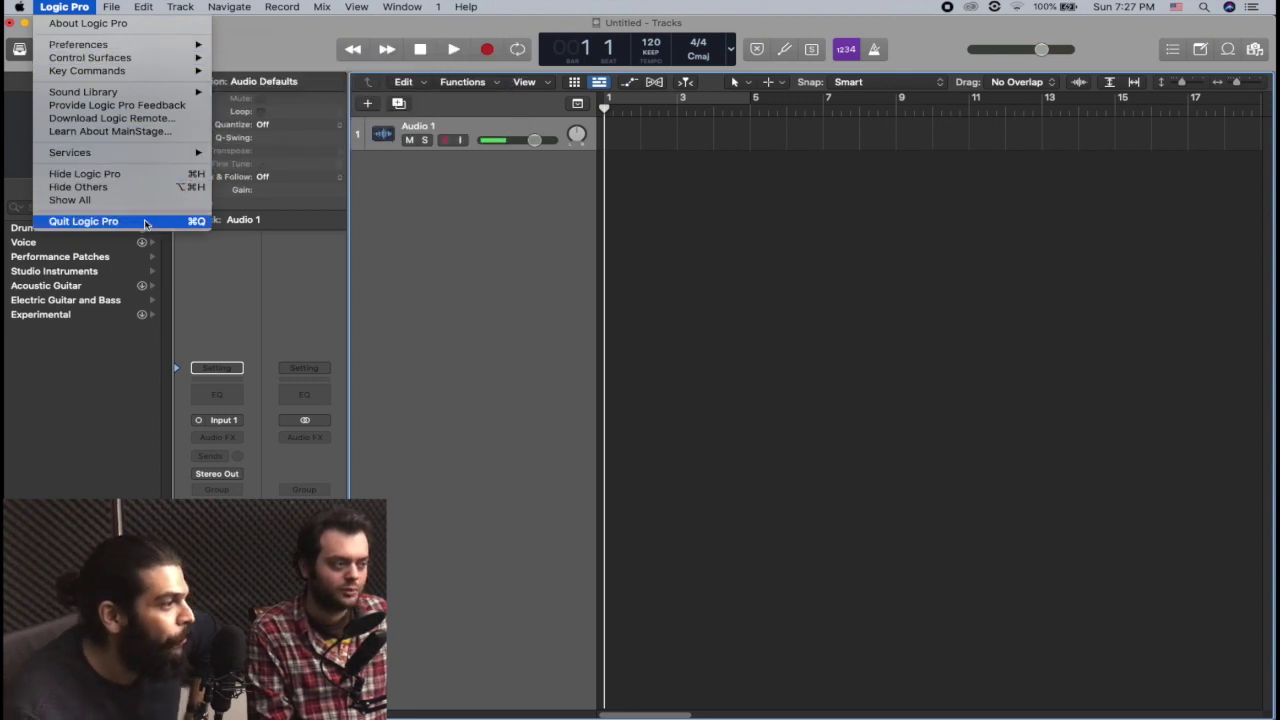
{"action": "mouse_move", "coordinate": [105, 8]}
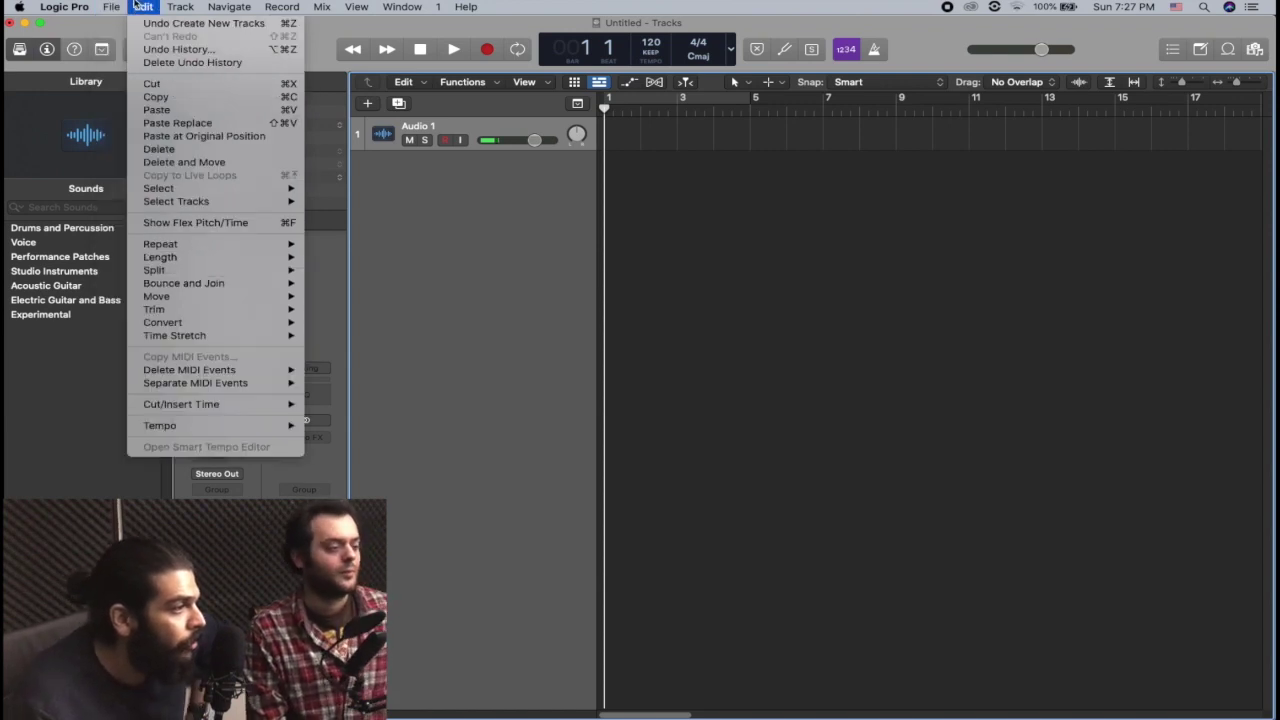
{"action": "mouse_move", "coordinate": [229, 8]}
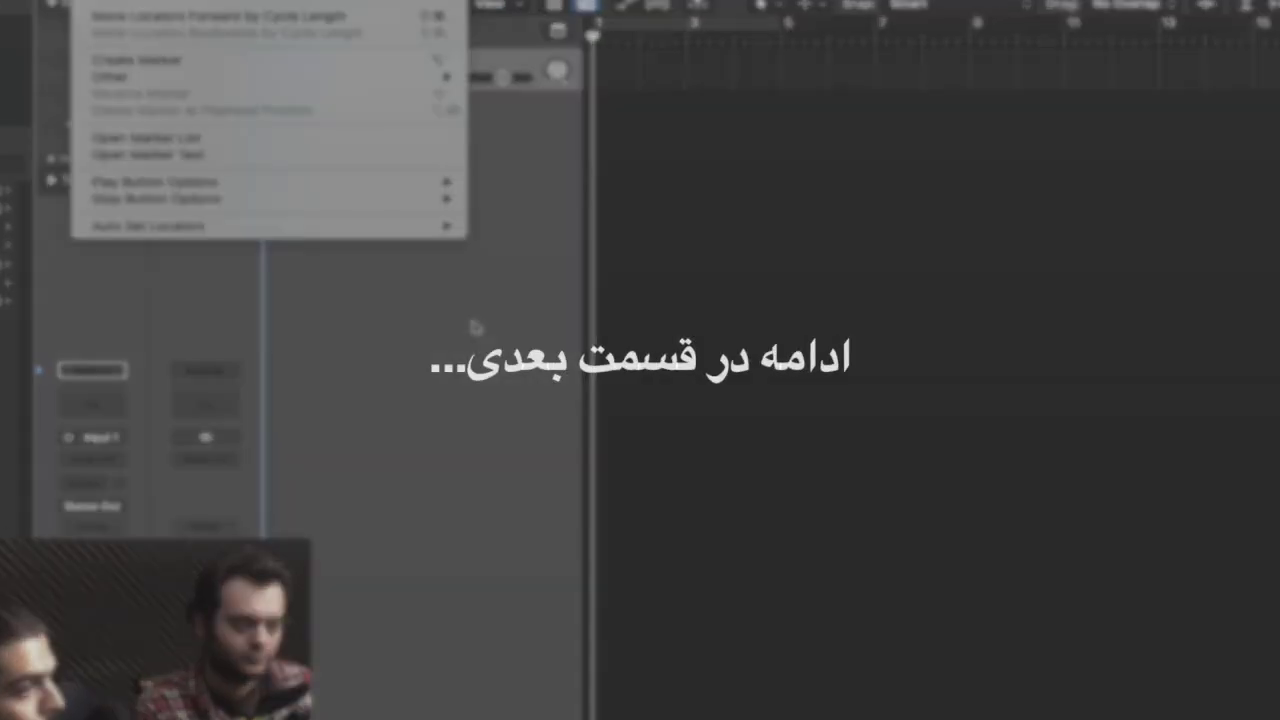